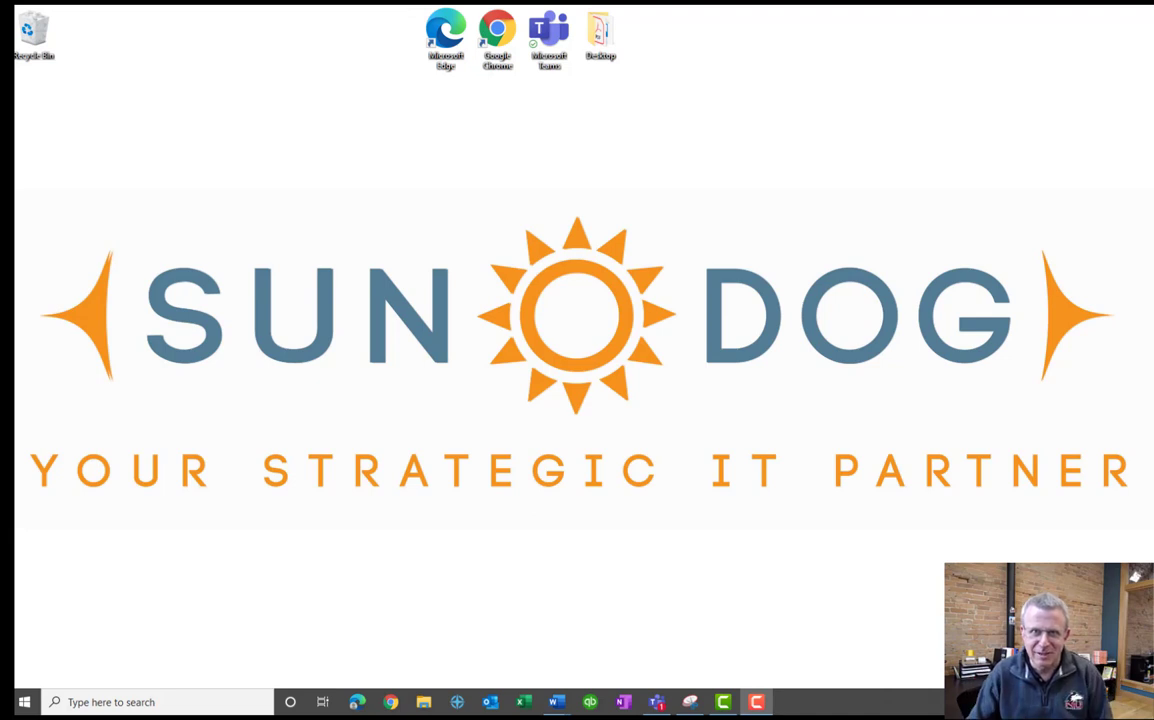
# Launch Microsoft Teams from its desktop icon to show the chat list and recent conversation.
pyautogui.click(549, 40)
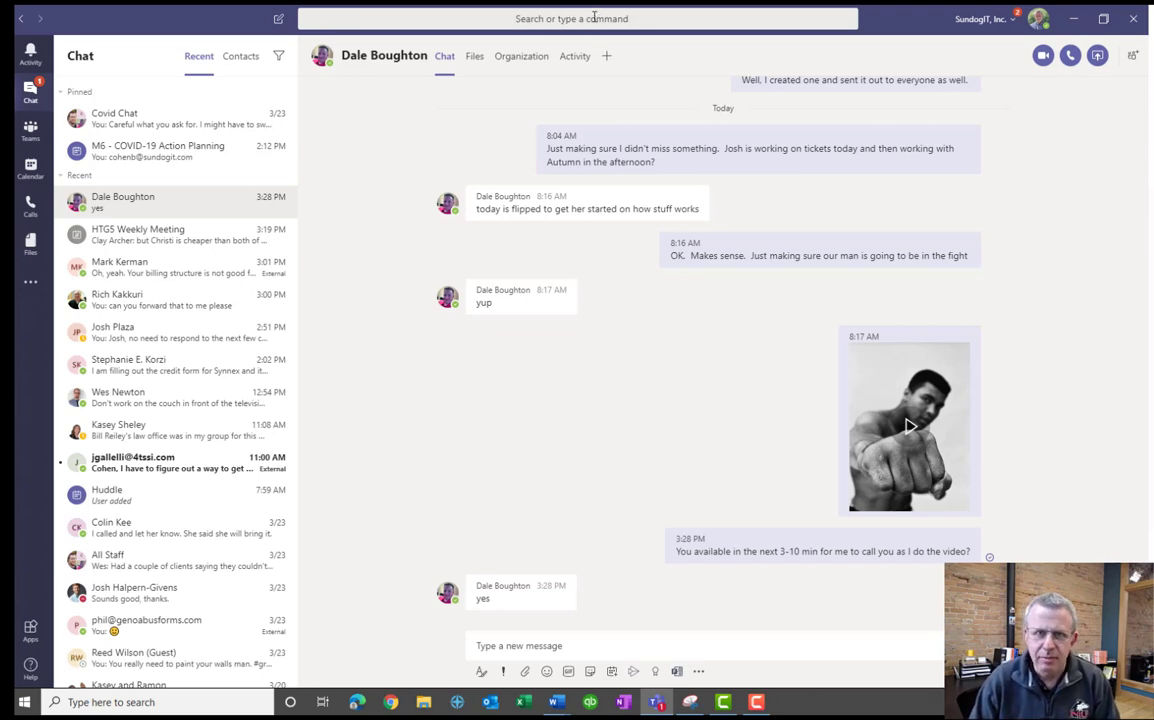
# Search for an external e-mail address, then replace it with the colleague's first name.
pyautogui.click(594, 18)
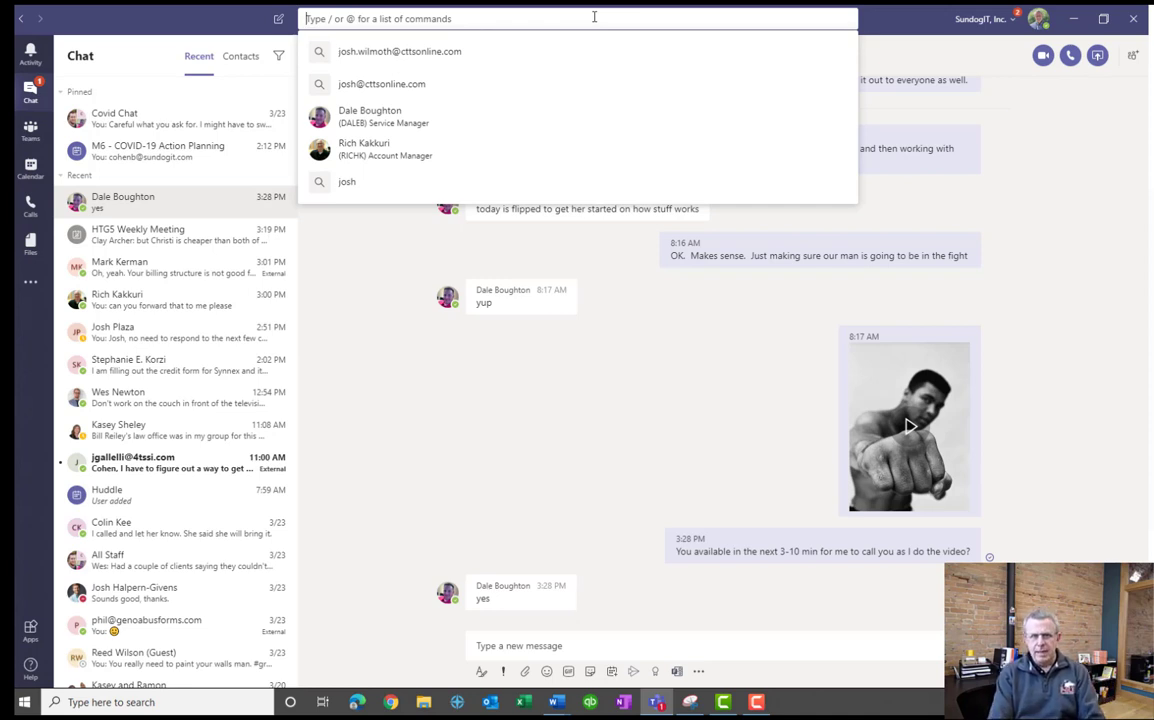
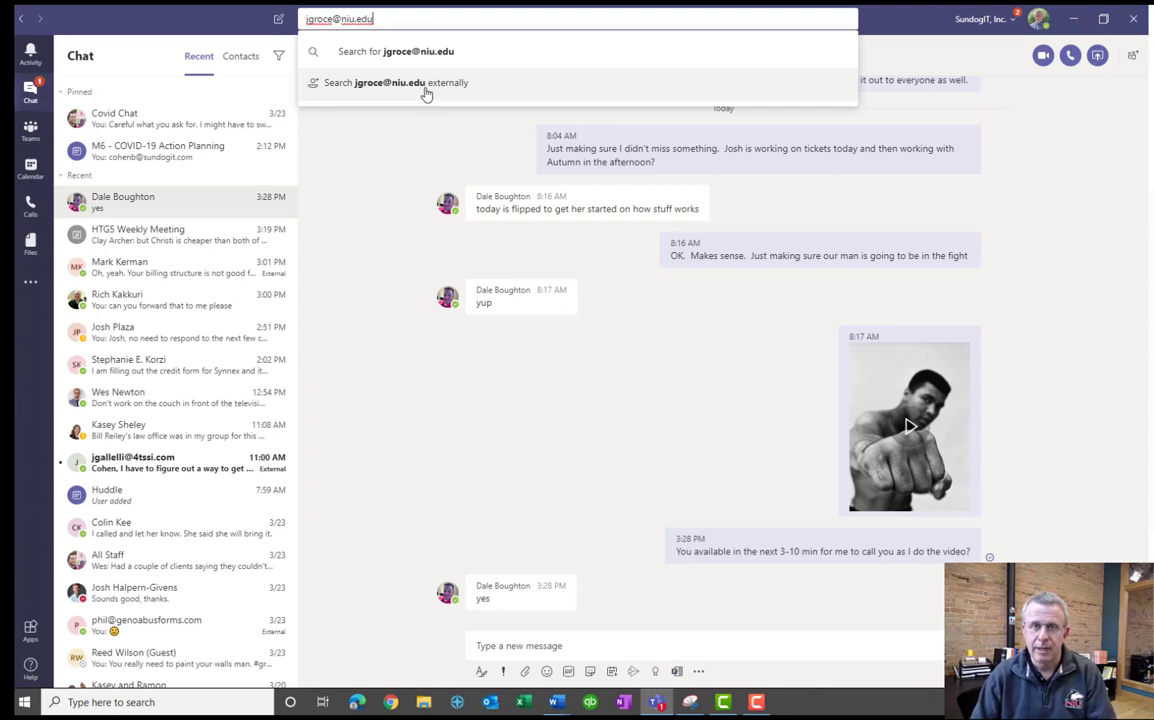
pyautogui.moveTo(374, 20); pyautogui.dragTo(298, 22)
pyautogui.write('josh')
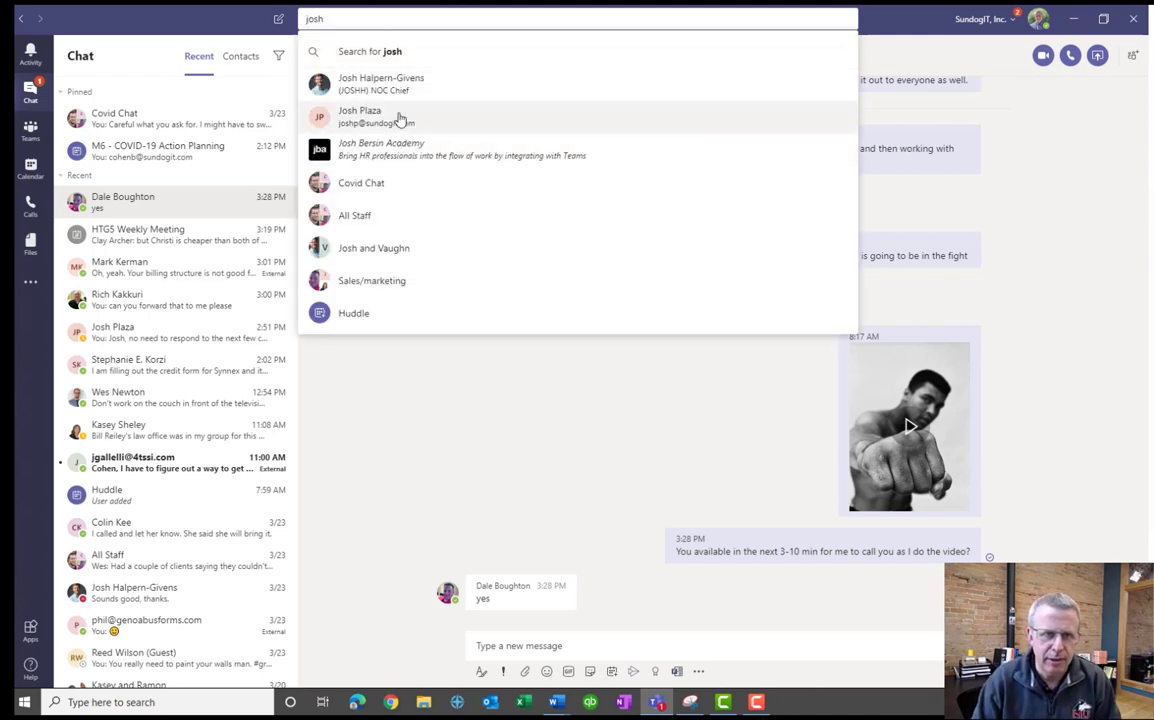
# Open the suggested colleague's chat and send a greeting followed by 'There?'.
pyautogui.click(386, 119)
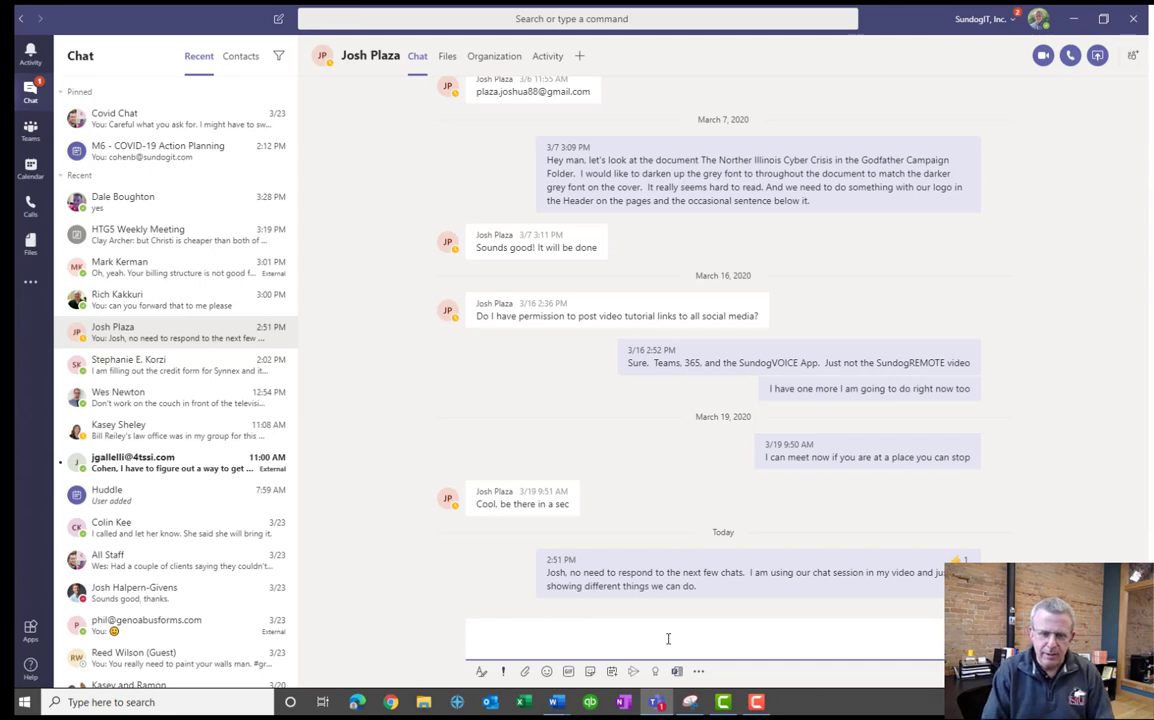
pyautogui.write('Hello Josh')
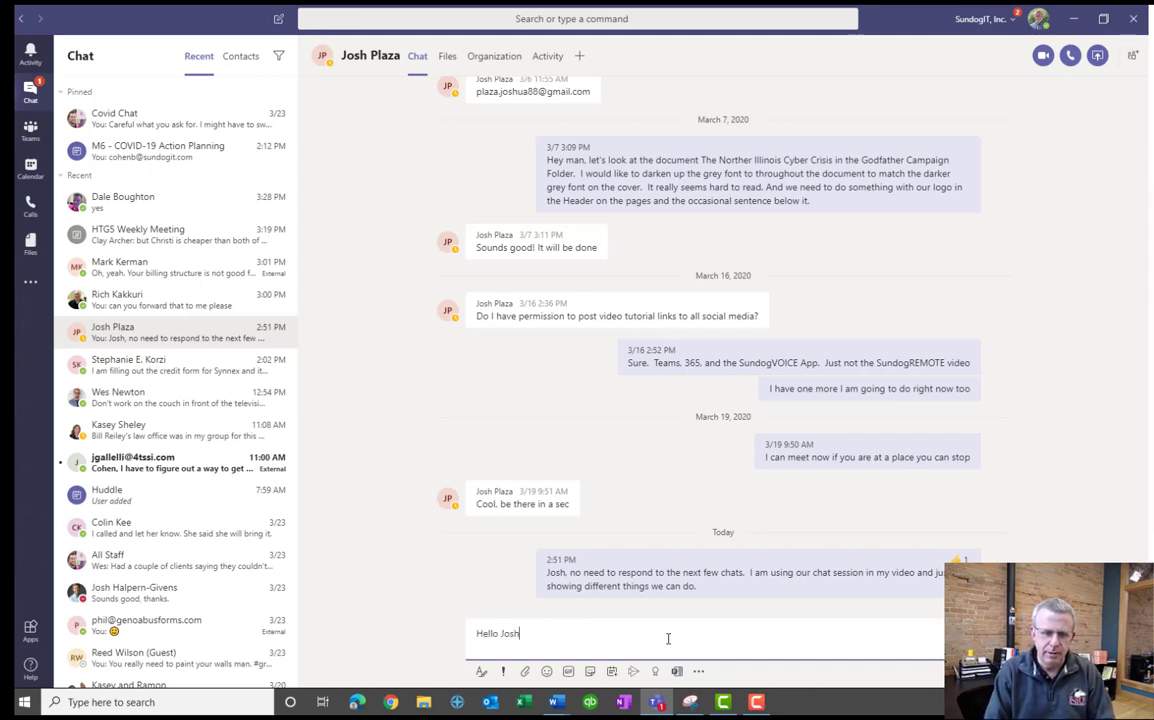
pyautogui.press('Return')
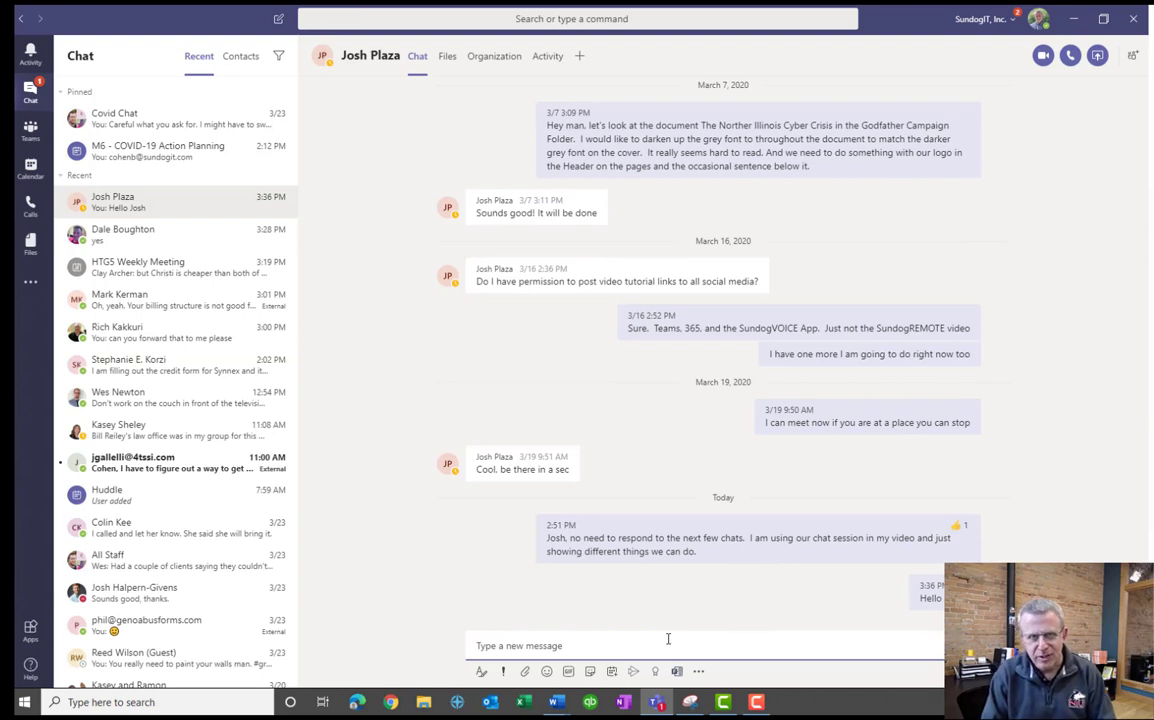
pyautogui.write('There?')
pyautogui.press('Return')
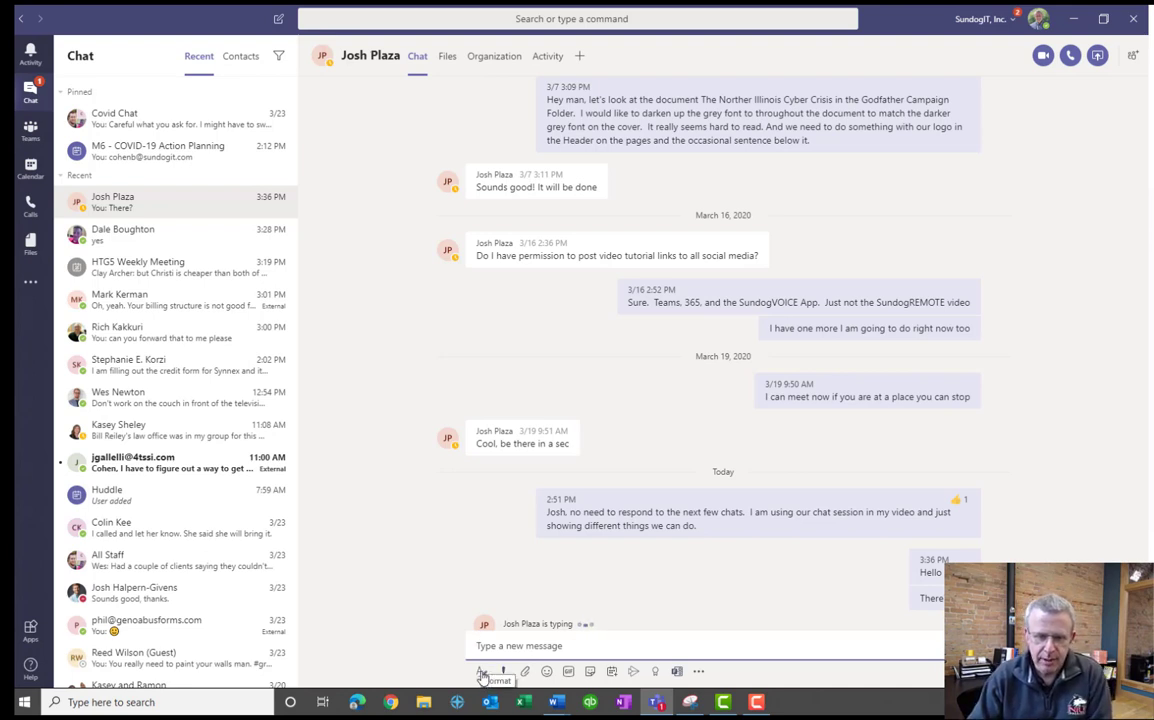
# In the rich-text editor, draft a greeting to the colleague and make it bold.
pyautogui.click(482, 673)
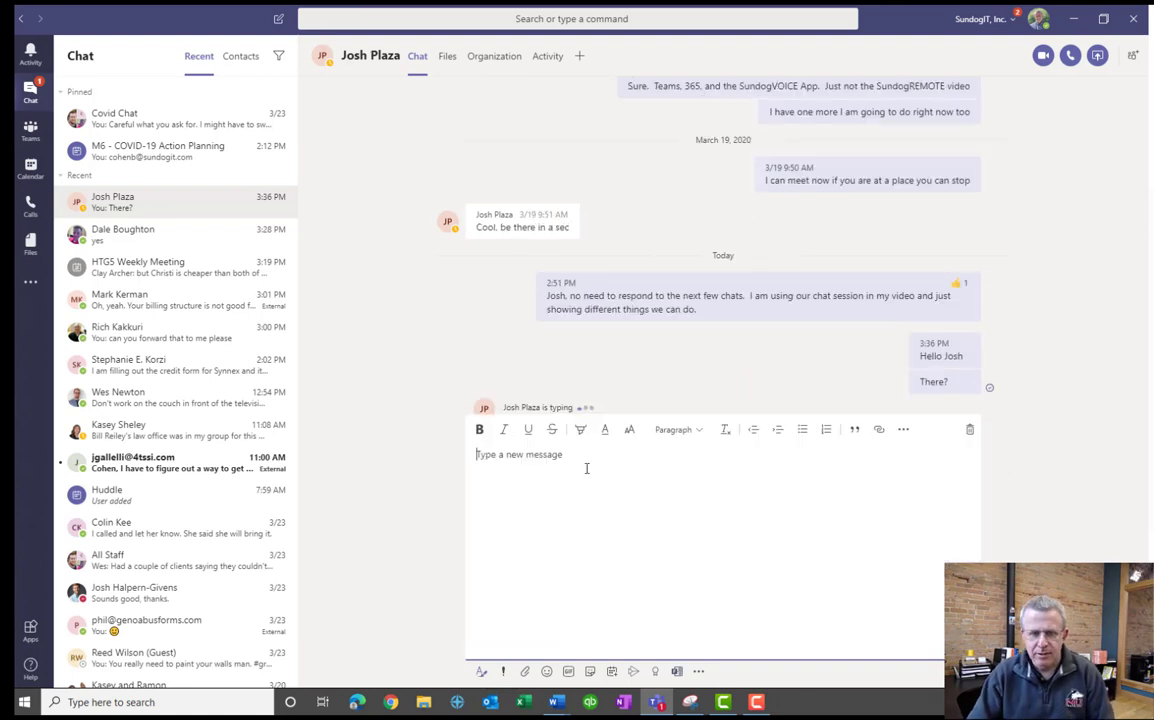
pyautogui.write('Hello Josh')
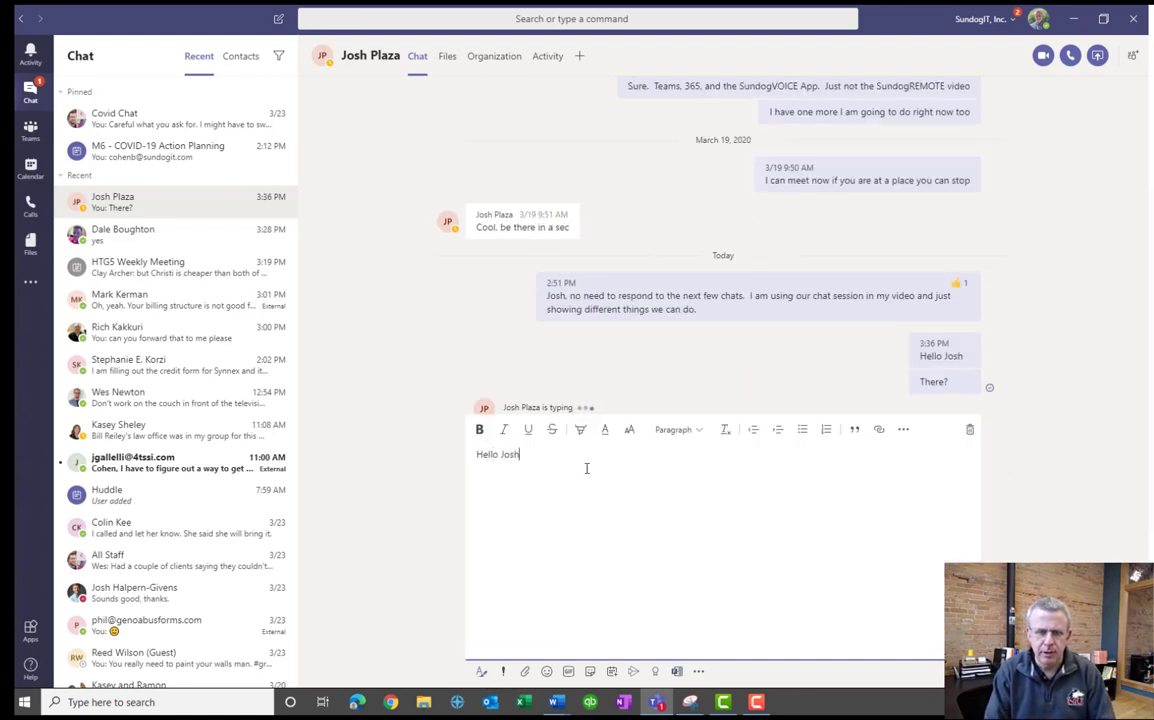
pyautogui.hotkey('ctrl', 'shift', 'Left')
pyautogui.press('Left')
pyautogui.hotkey('shift', 'Left')
pyautogui.hotkey('shift', 'Left')
pyautogui.hotkey('shift', 'Left')
pyautogui.hotkey('shift', 'Left')
pyautogui.hotkey('shift', 'Left')
pyautogui.hotkey('shift', 'Left')
pyautogui.press('End')
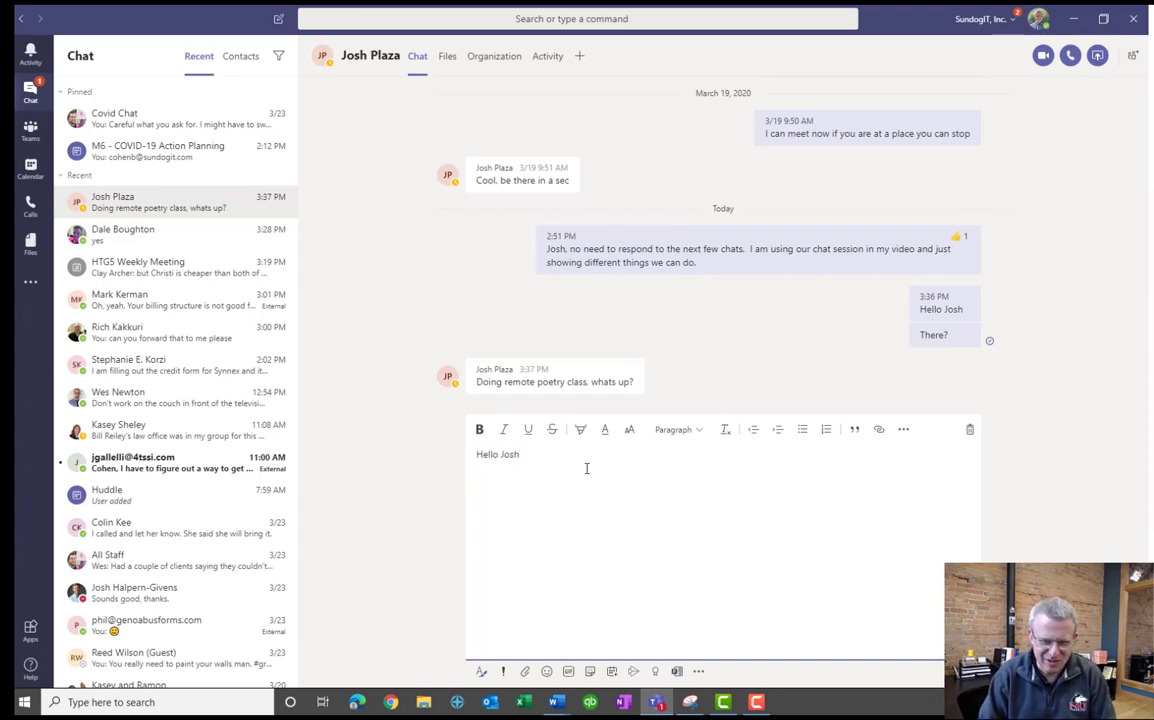
pyautogui.hotkey('shift', 'Home')
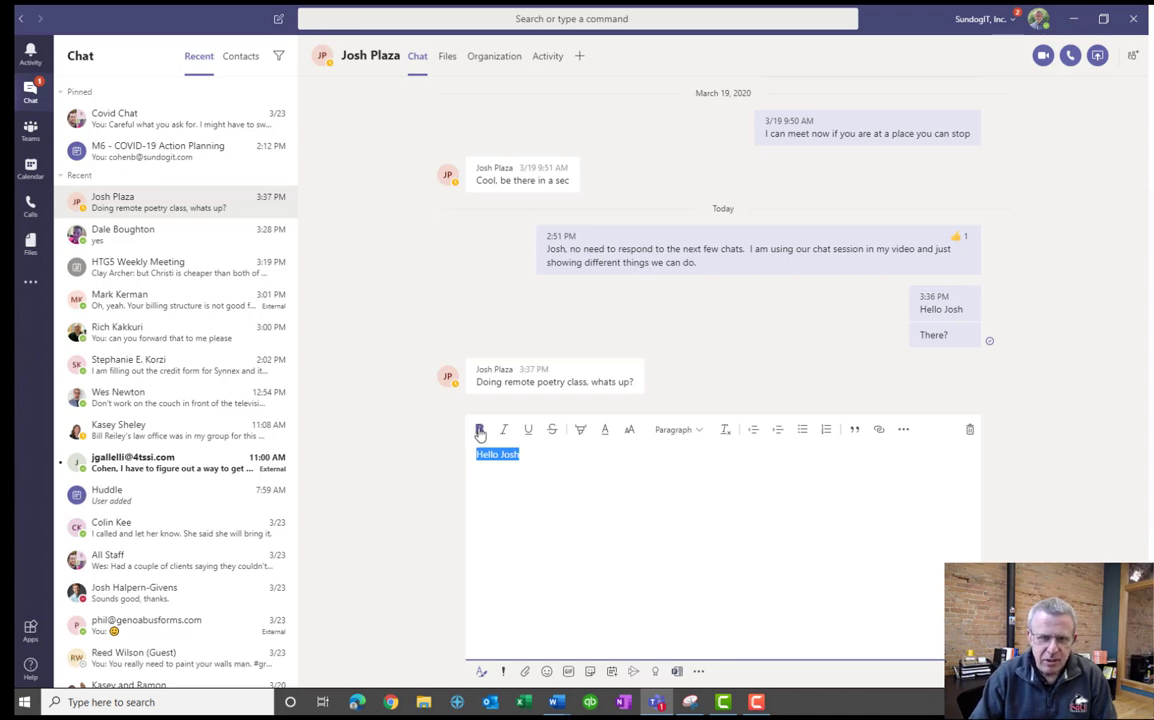
pyautogui.hotkey('ctrl', 'b')
pyautogui.click(572, 454)
# Finish the message 'I am just testing video right now. No need to respond. :)' and send it.
pyautogui.write(', I am just tex')
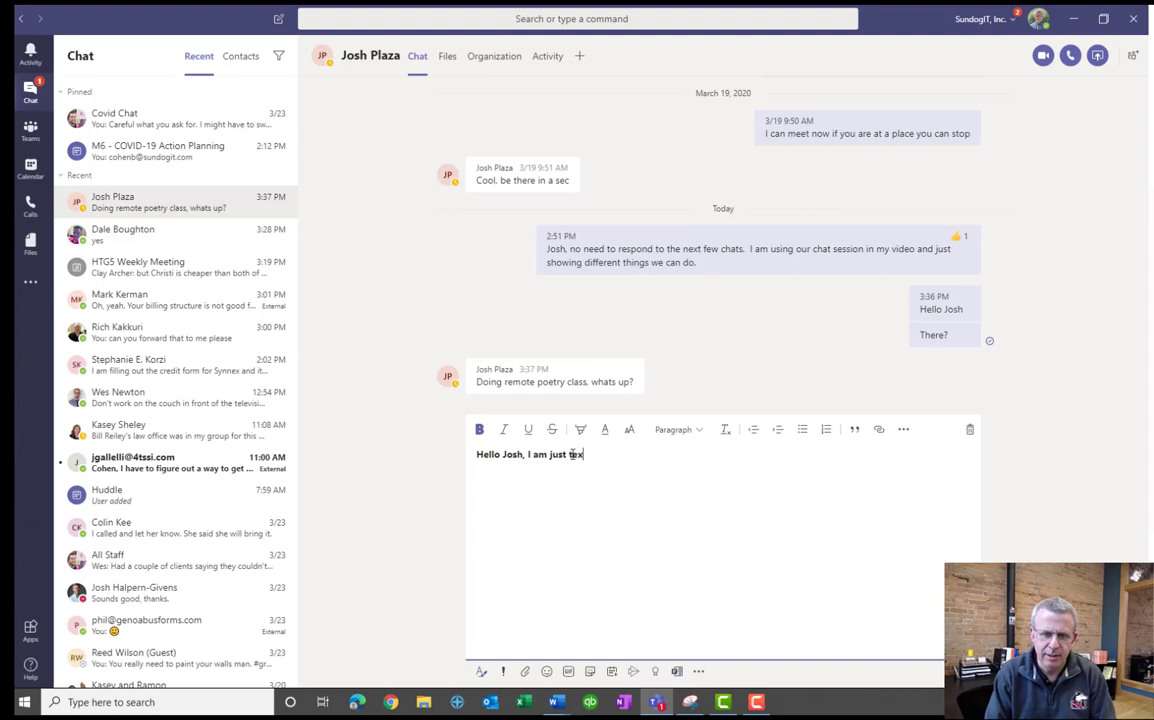
pyautogui.press('BackSpace')
pyautogui.write('sting vi')
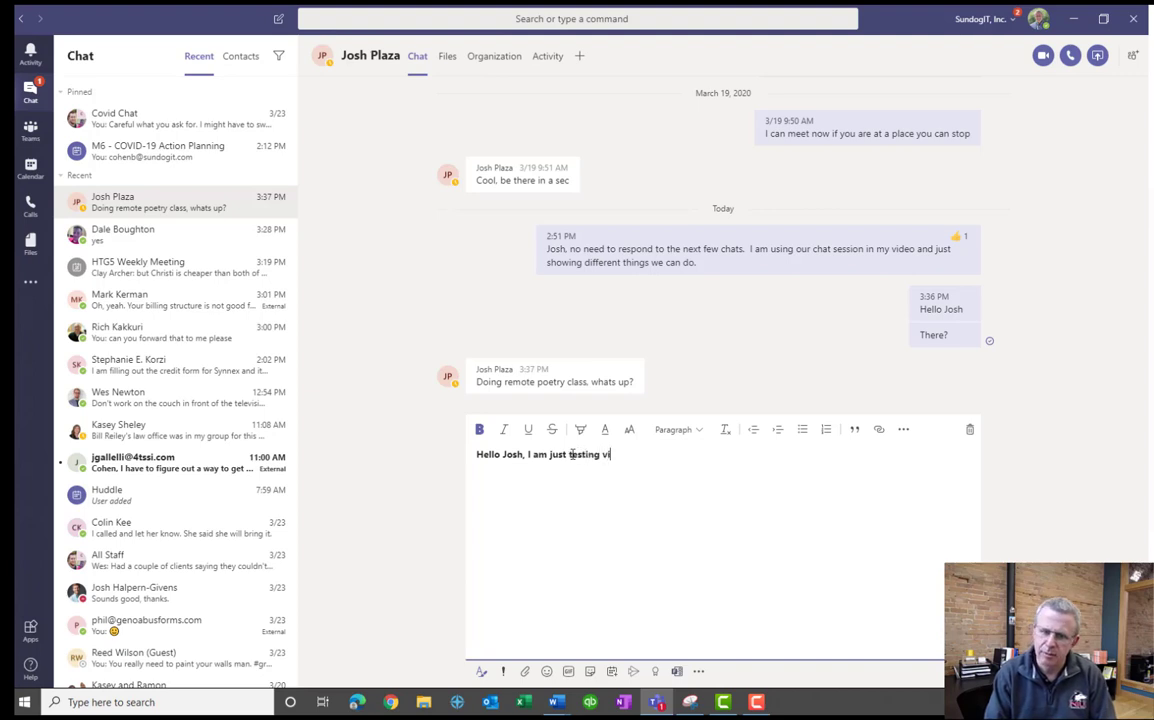
pyautogui.write('deo right no')
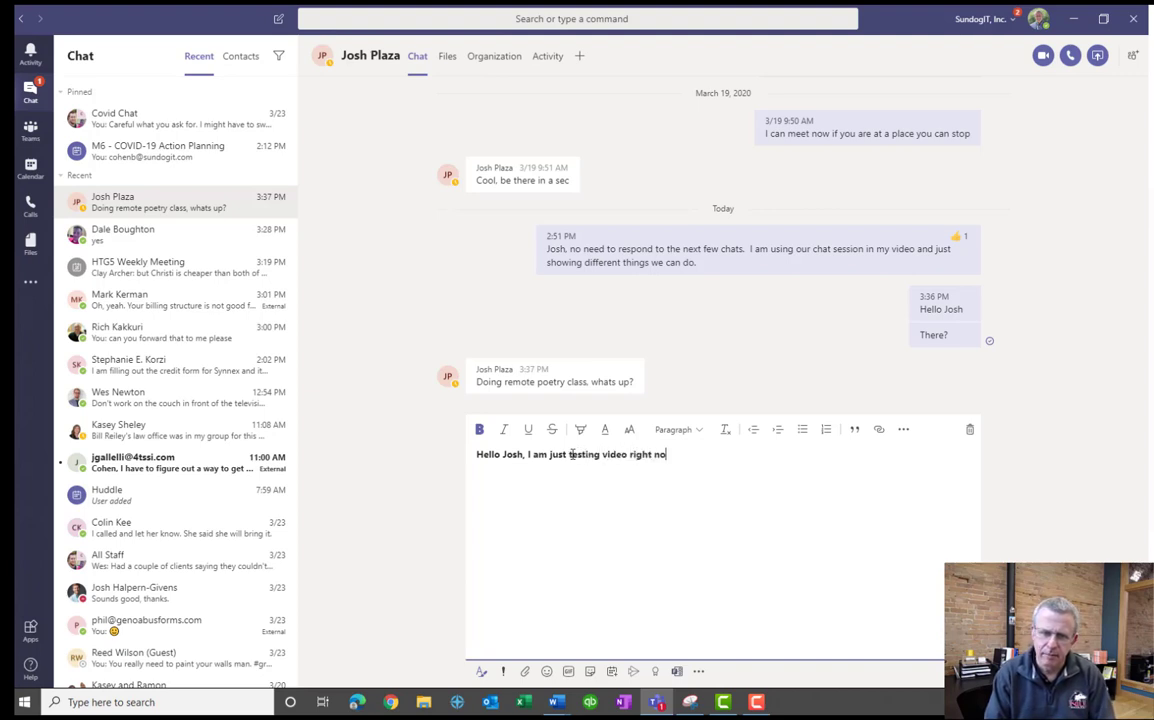
pyautogui.write('w.  no to ')
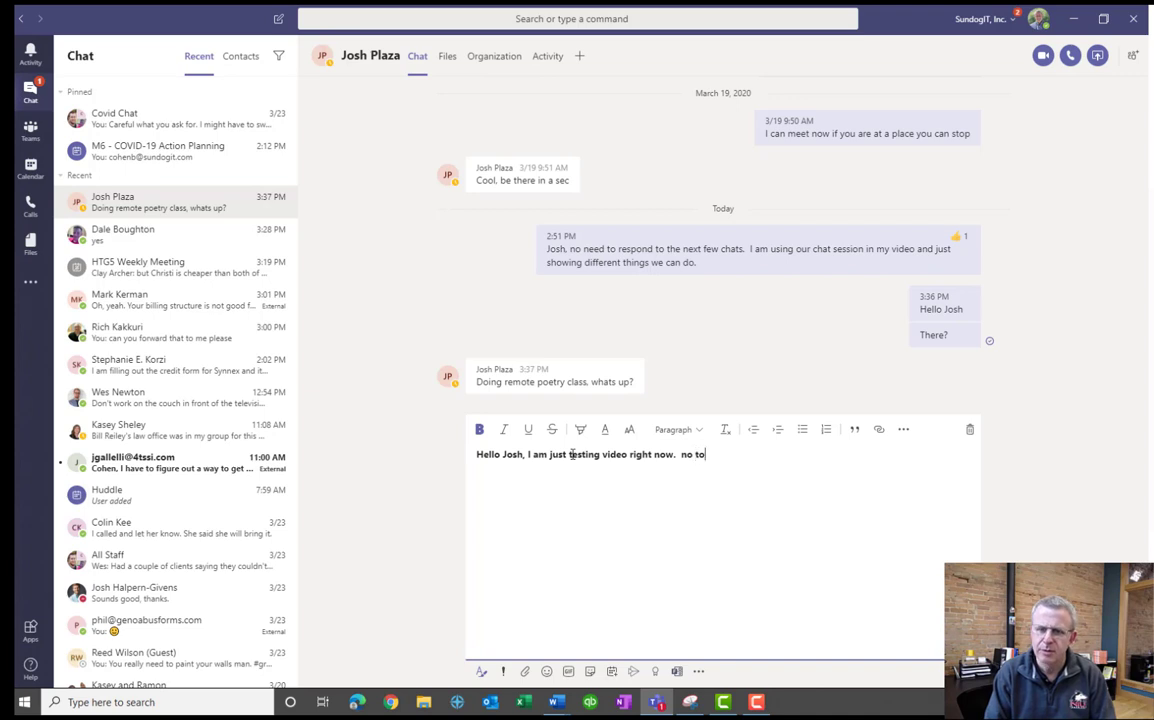
pyautogui.write('nee')
pyautogui.press('BackSpace')
pyautogui.press('BackSpace')
pyautogui.press('BackSpace')
pyautogui.press('BackSpace')
pyautogui.press('BackSpace')
pyautogui.press('BackSpace')
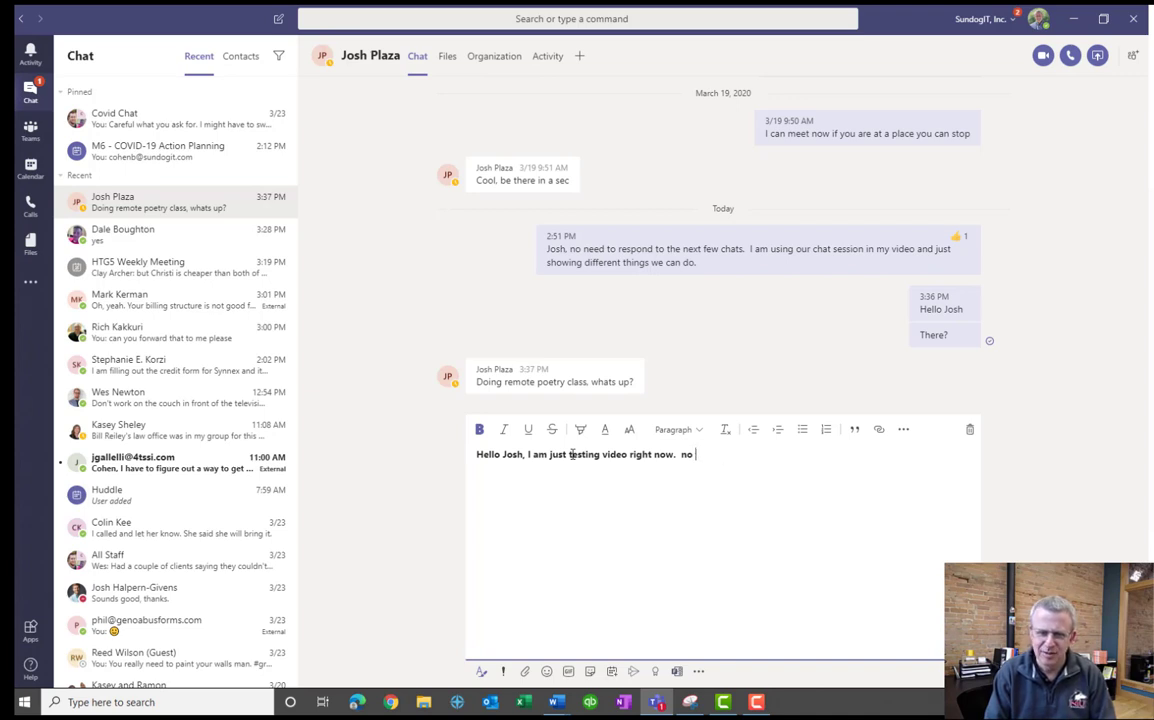
pyautogui.write('need to respond')
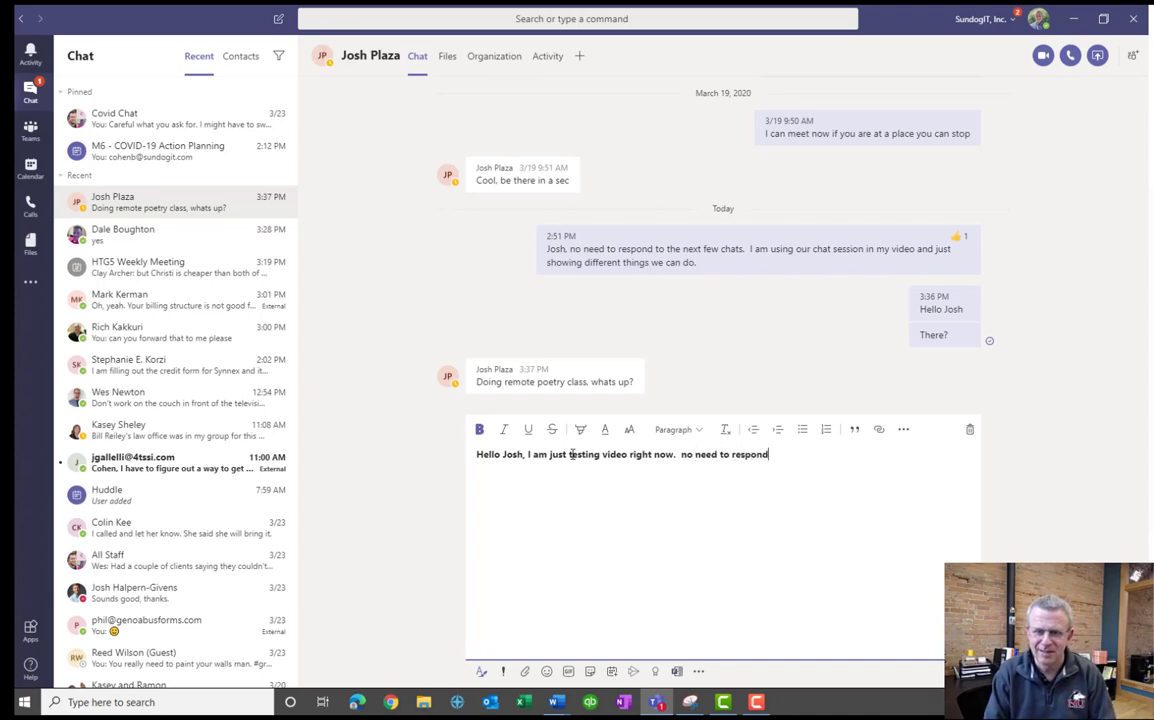
pyautogui.write('.  :)')
pyautogui.hotkey('shift', 'Return')
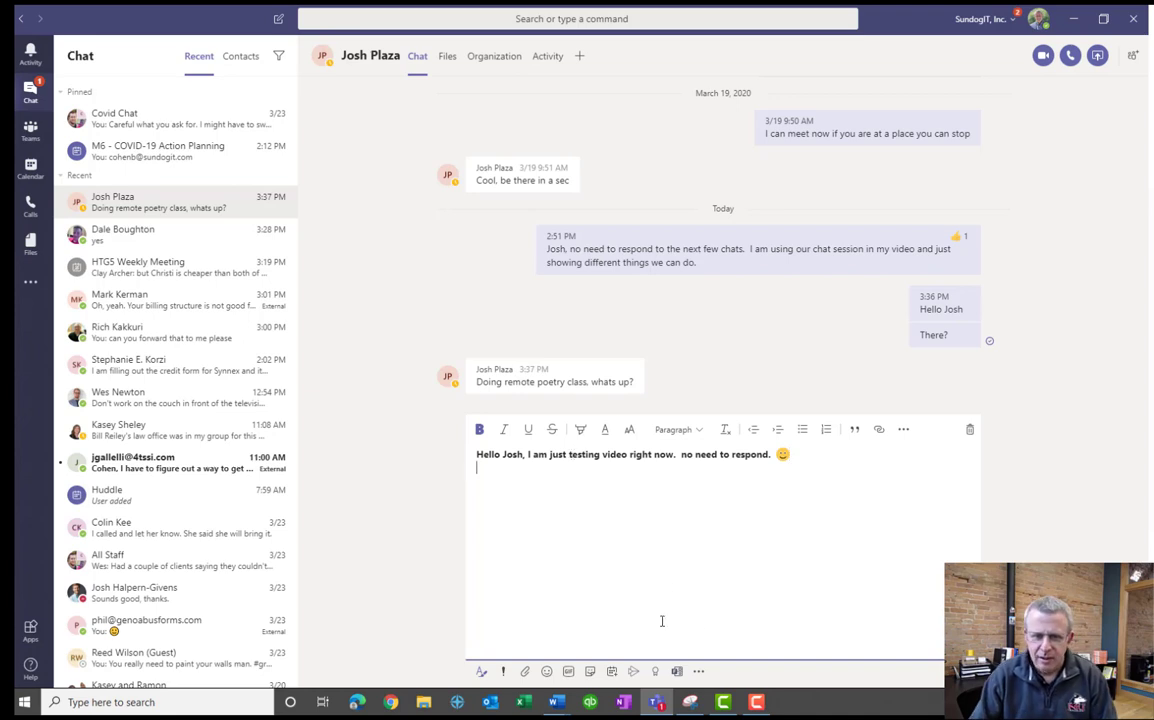
pyautogui.press('Return')
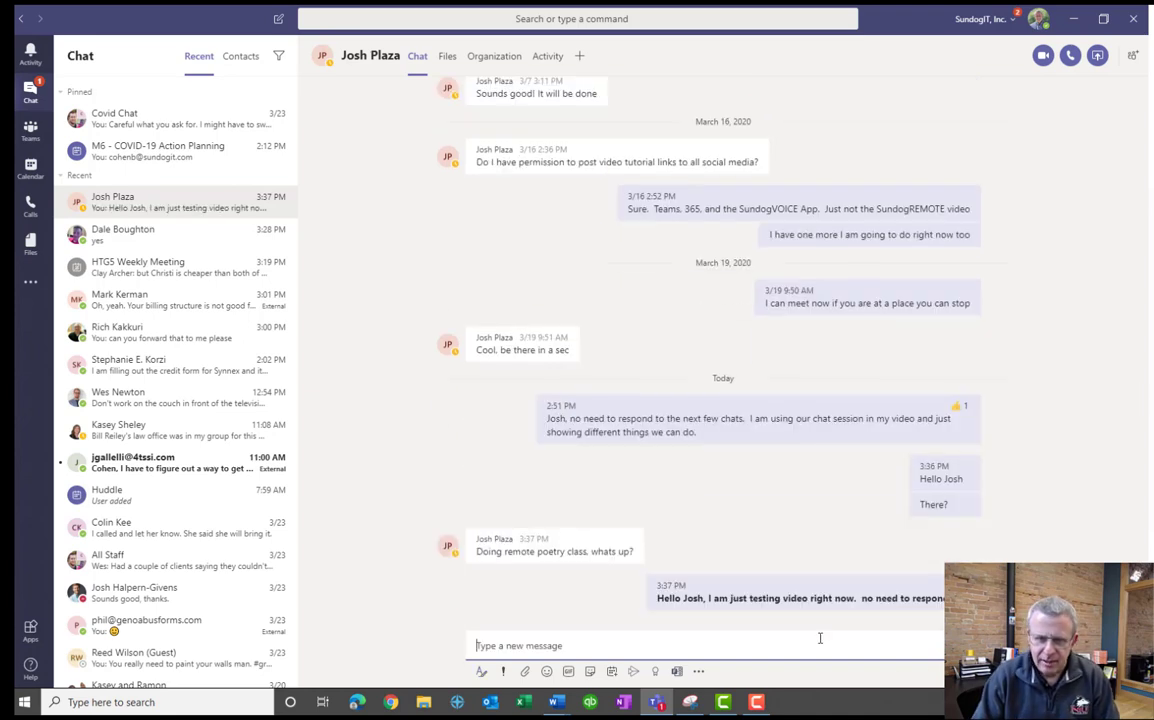
# Show the font colour palette and close it without changing colour.
pyautogui.click(481, 671)
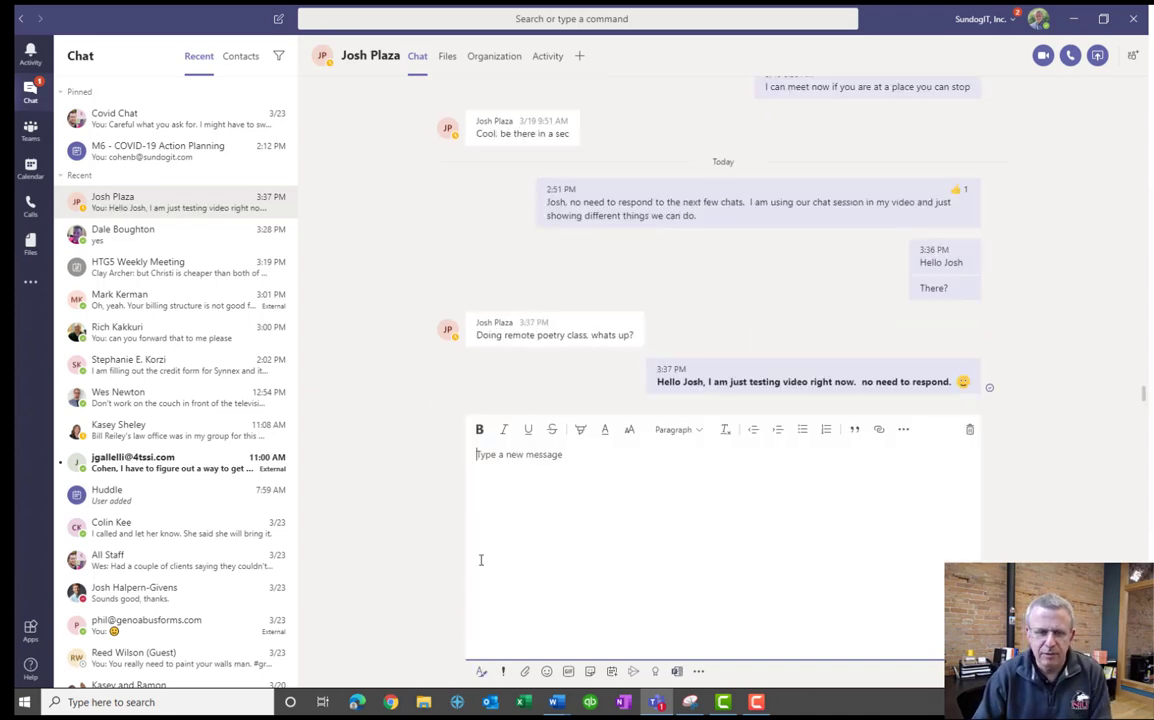
pyautogui.click(606, 432)
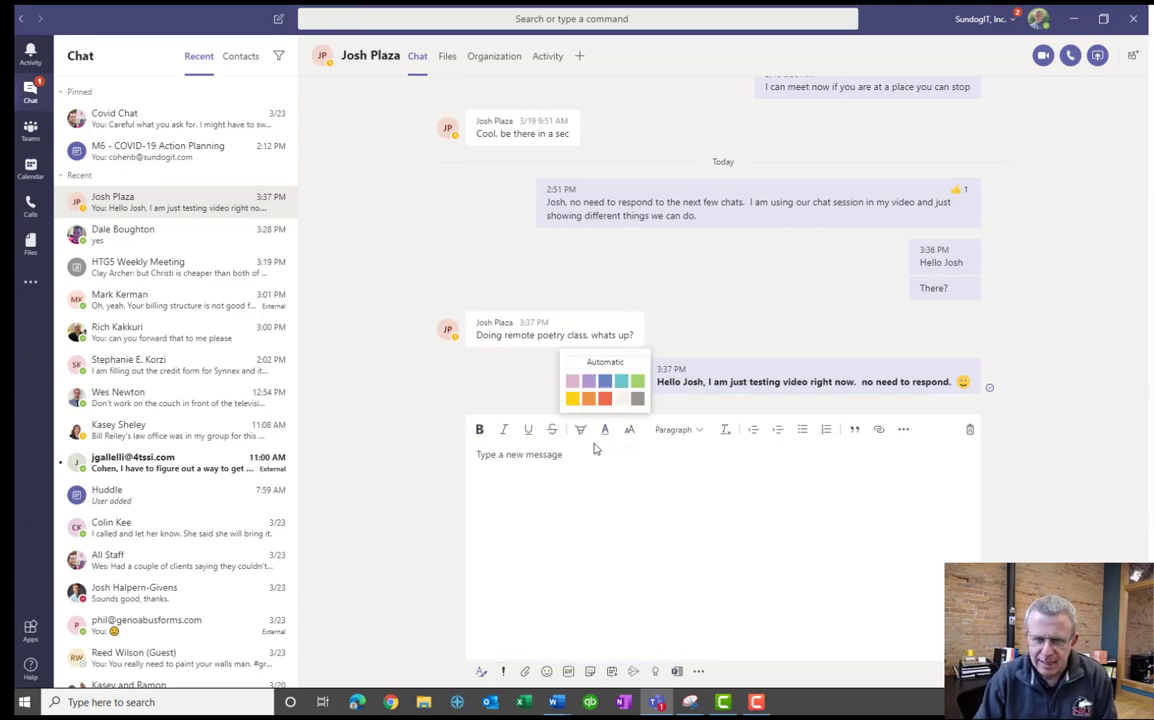
pyautogui.click(759, 456)
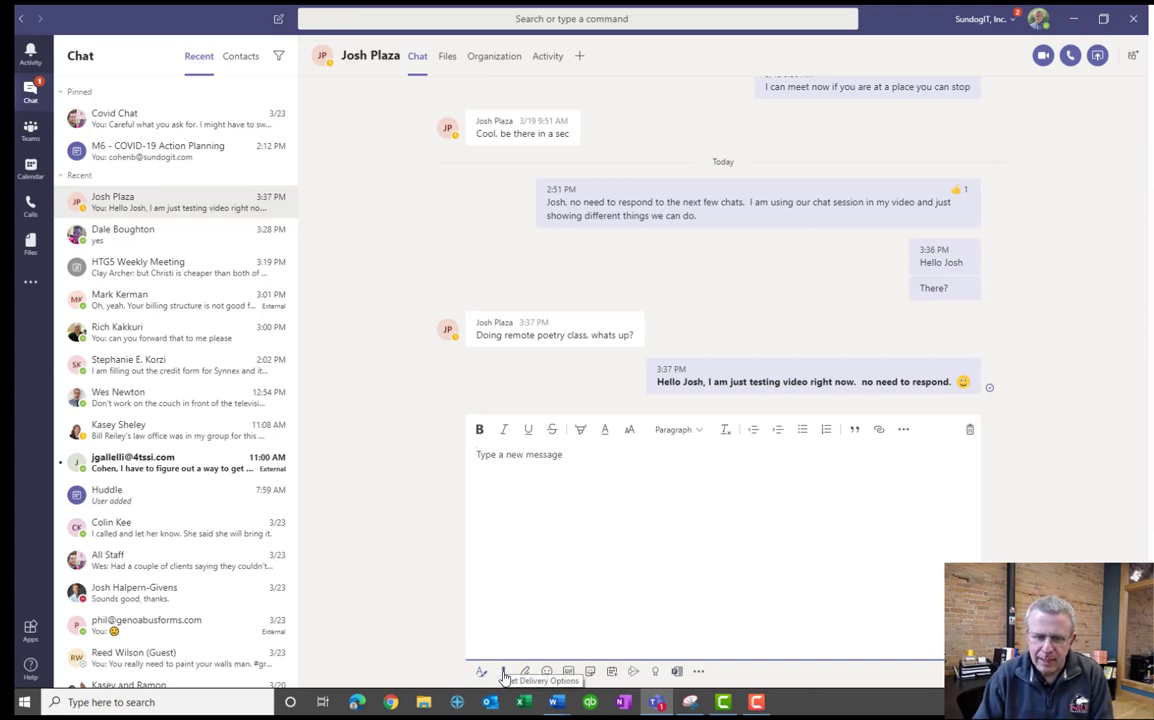
pyautogui.click(503, 673)
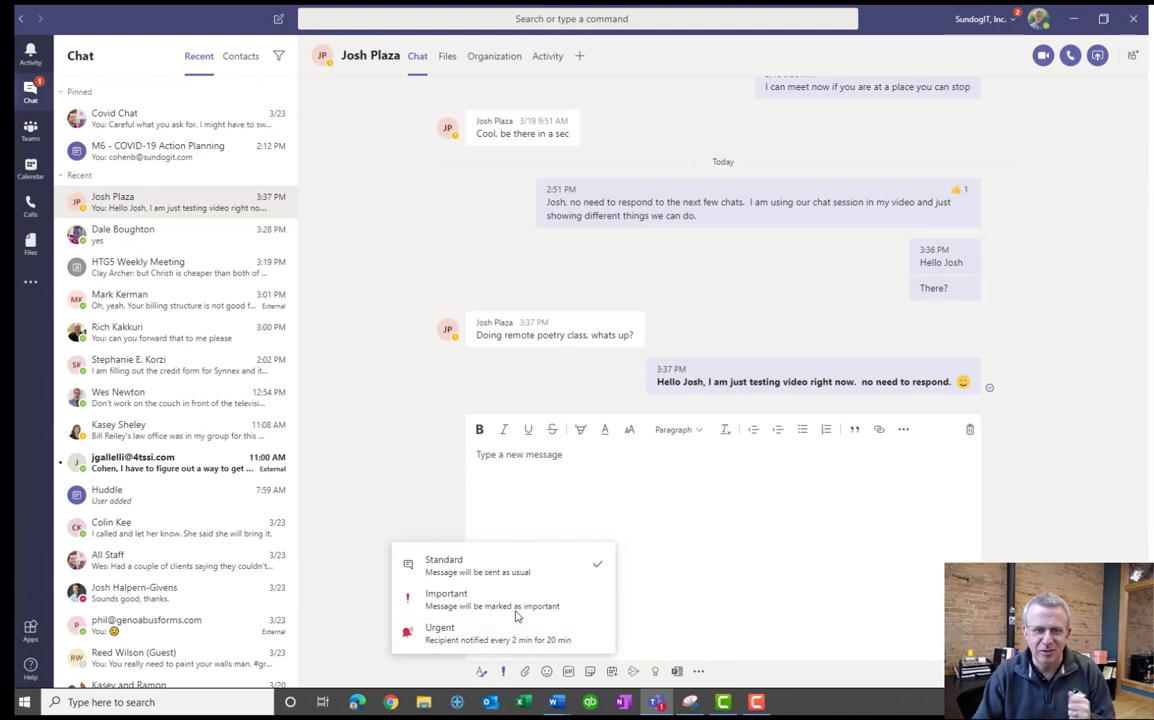
pyautogui.click(629, 524)
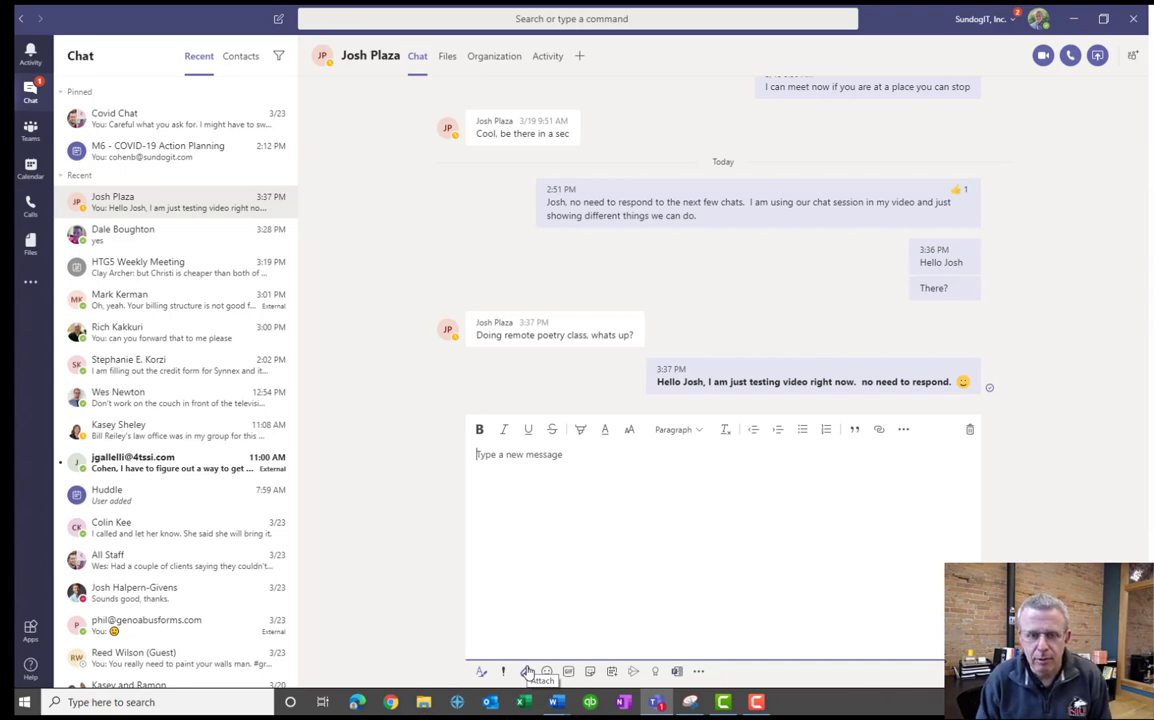
pyautogui.click(527, 673)
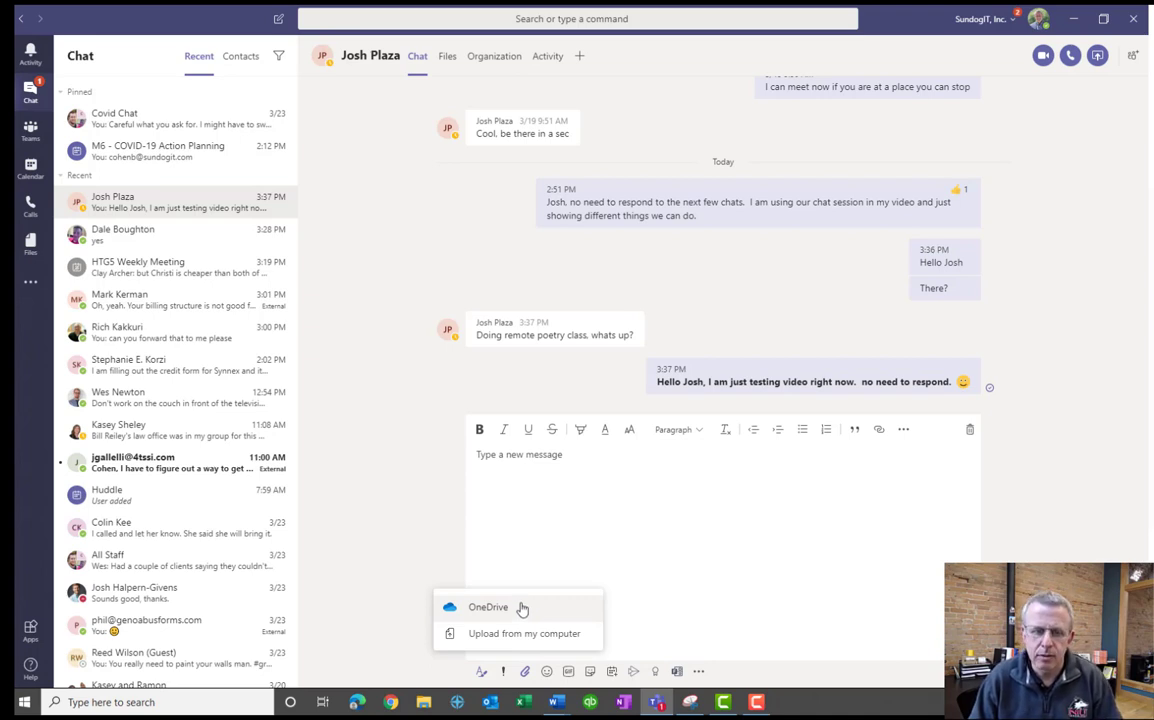
pyautogui.click(521, 609)
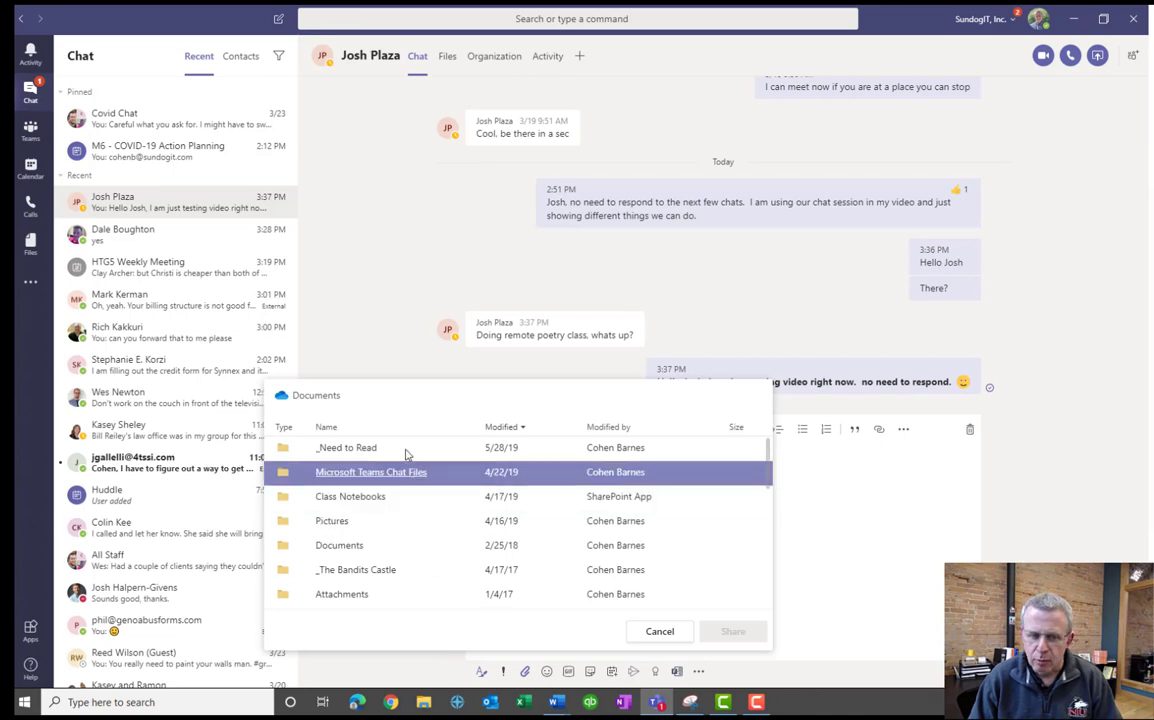
pyautogui.click(318, 428)
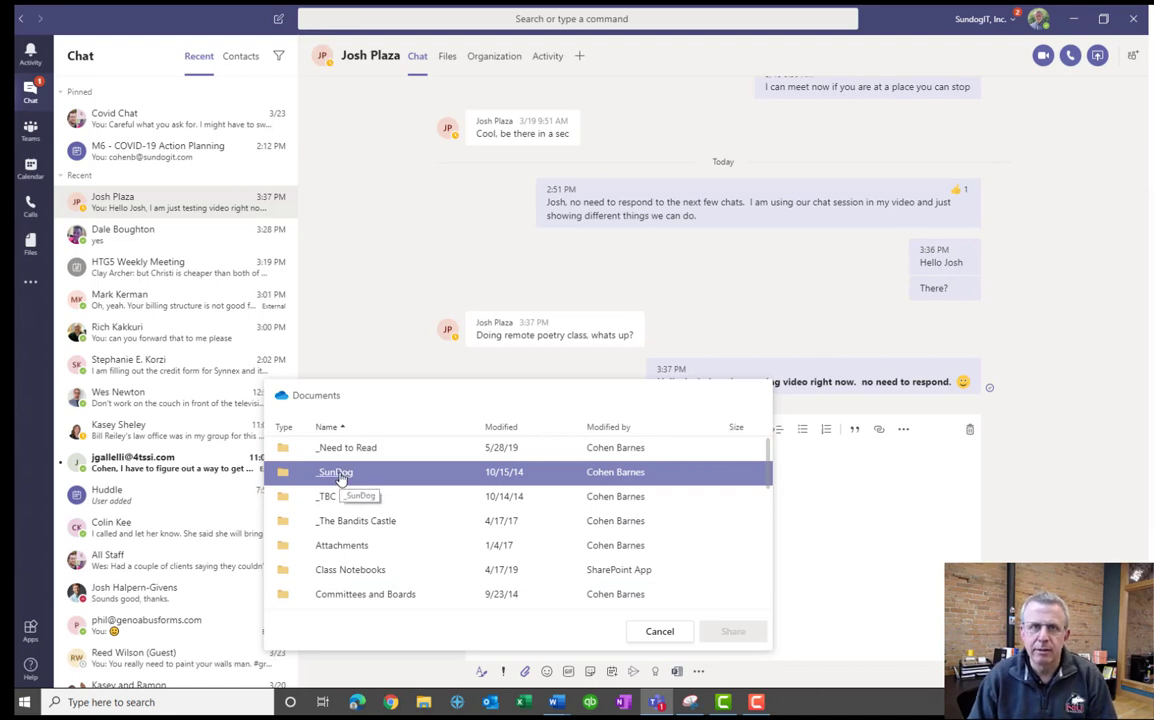
pyautogui.click(655, 631)
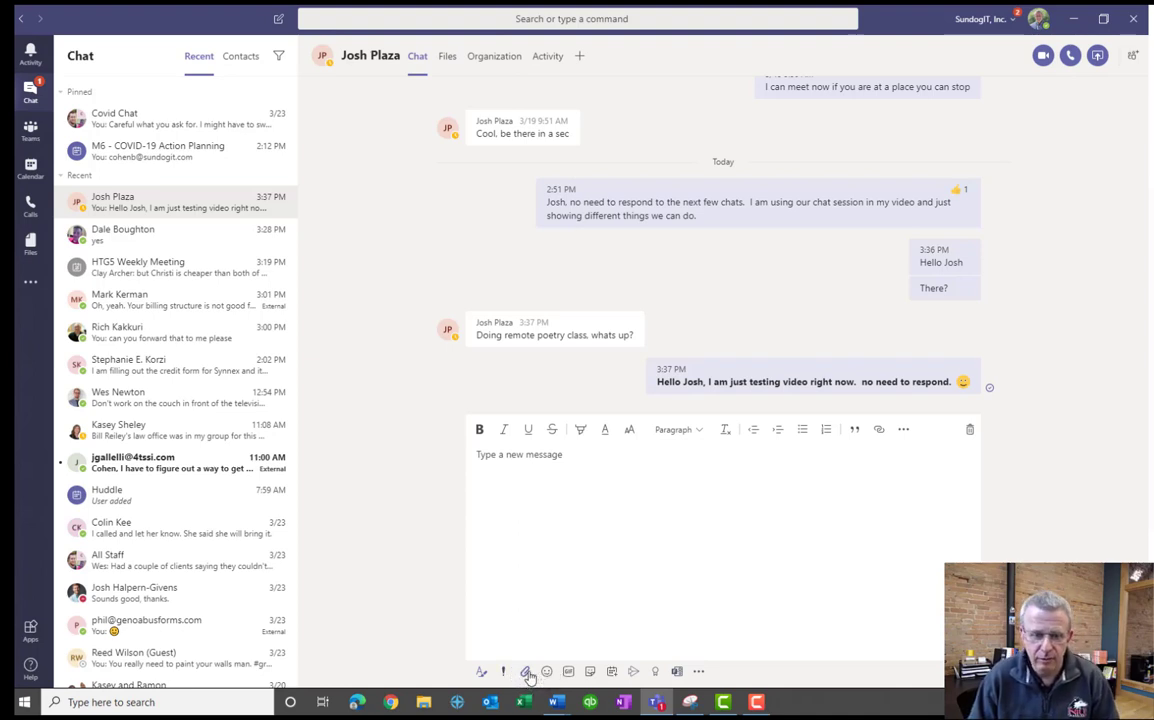
pyautogui.click(527, 670)
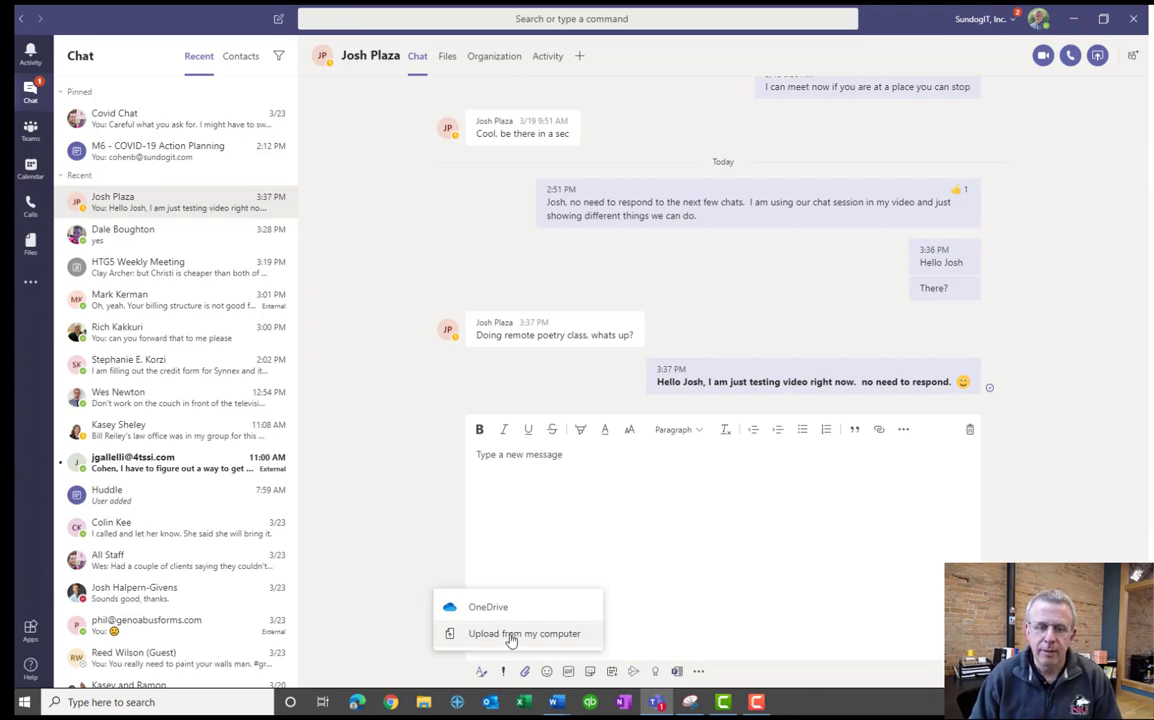
pyautogui.click(511, 636)
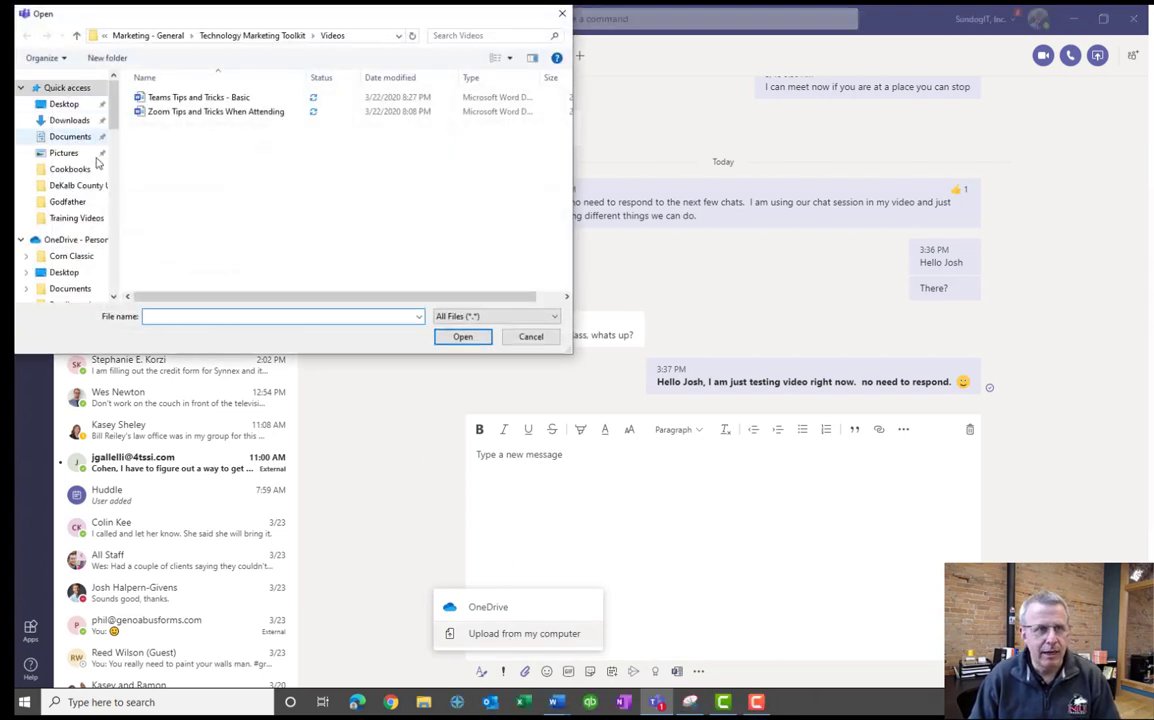
pyautogui.scroll(-5, 97, 168)
pyautogui.scroll(3, 113, 138)
pyautogui.scroll(3, 113, 138)
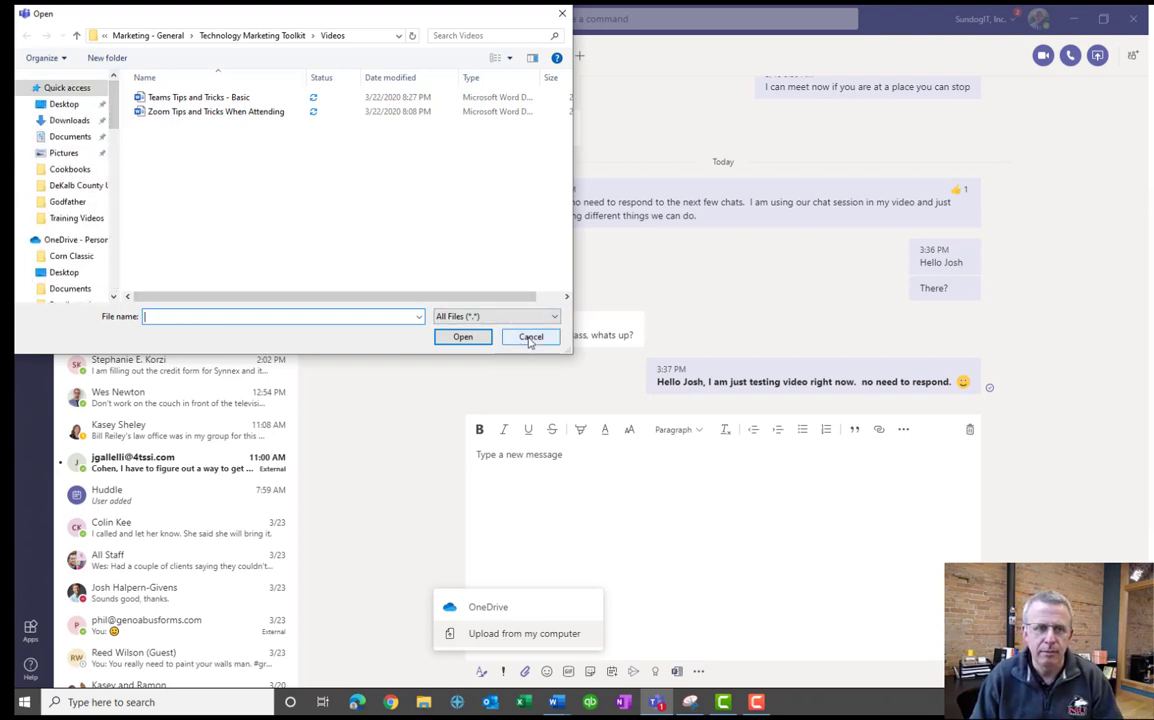
pyautogui.click(62, 104)
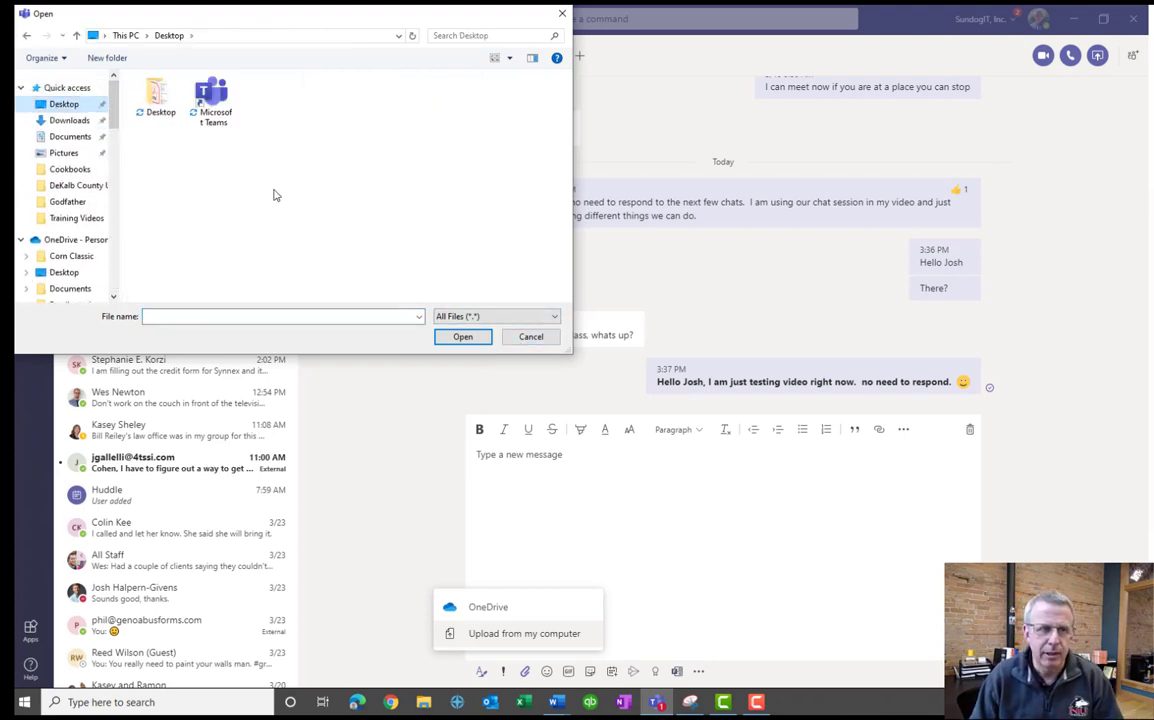
pyautogui.click(518, 344)
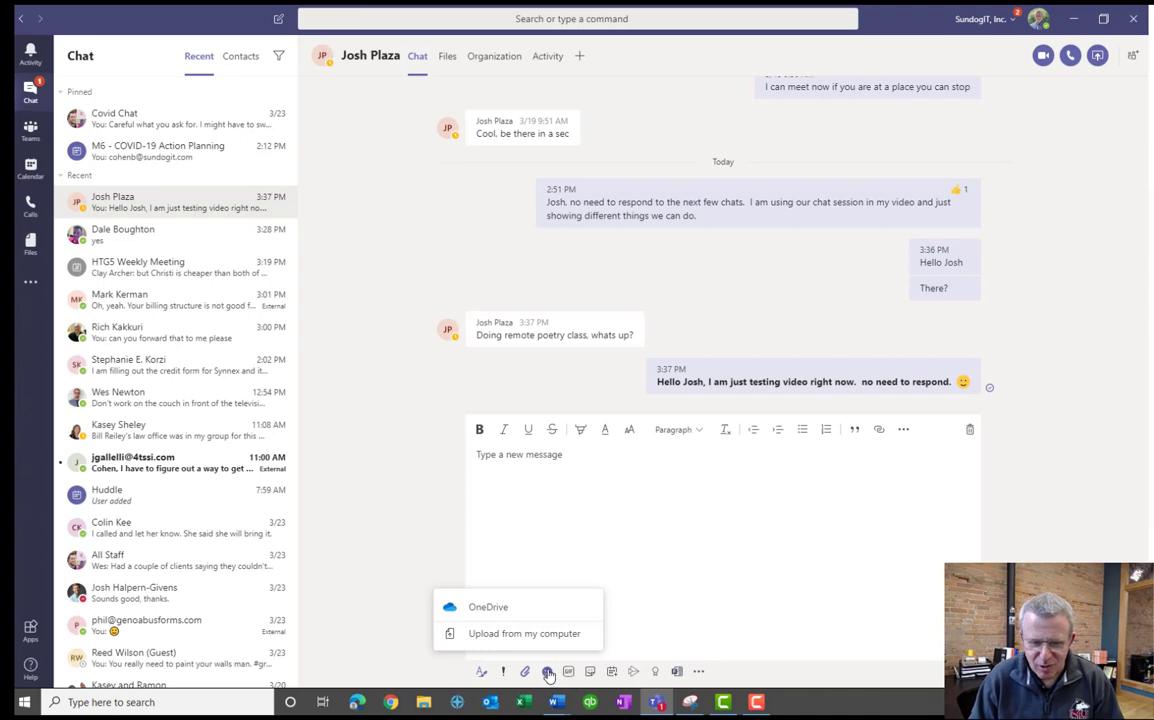
pyautogui.click(547, 672)
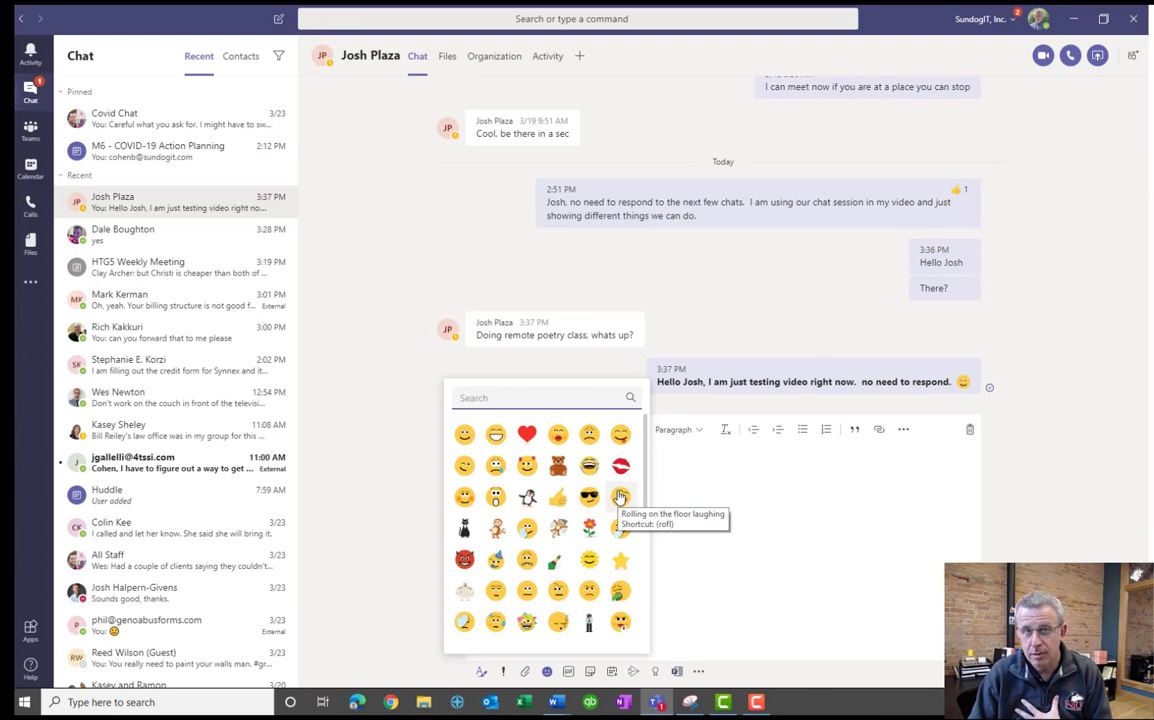
pyautogui.click(693, 602)
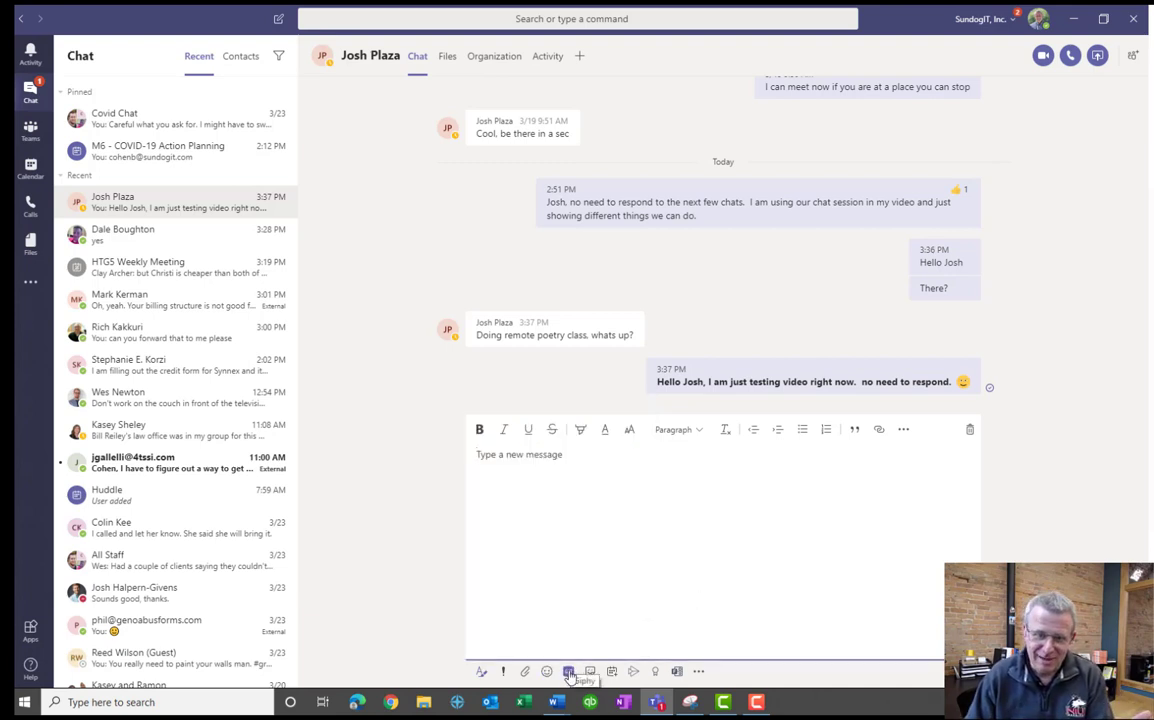
# Search Giphy for 'fantastic' and send the Fantastic! GIF.
pyautogui.click(568, 672)
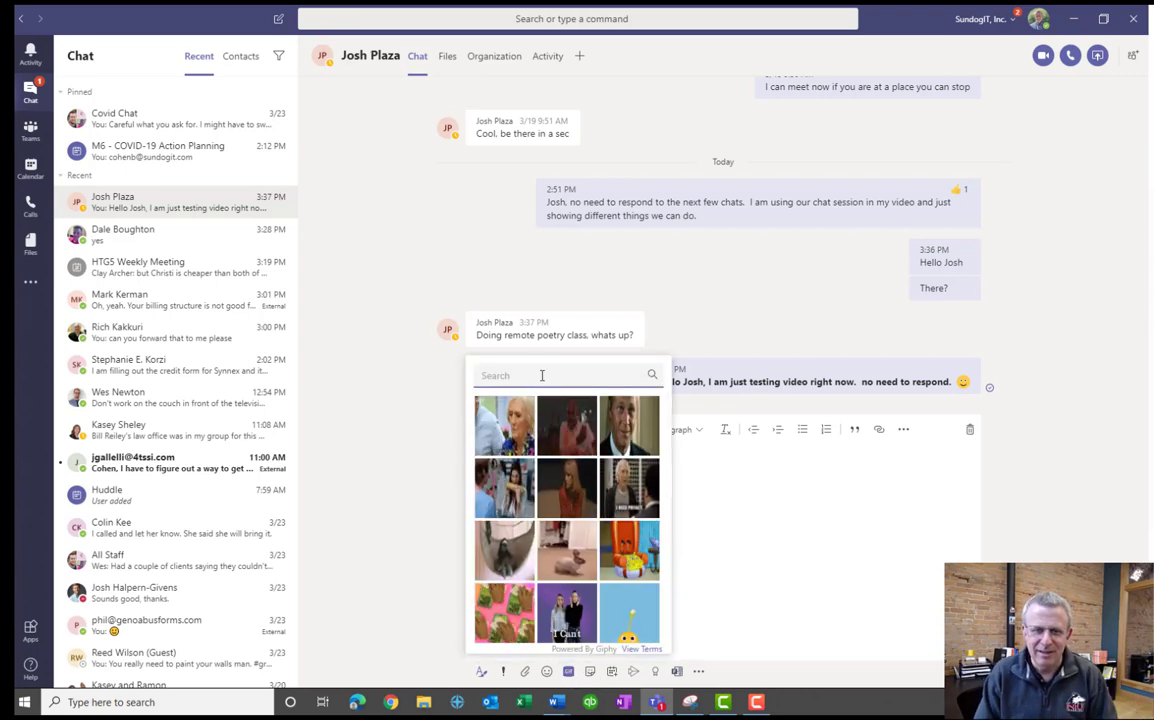
pyautogui.write('fanta')
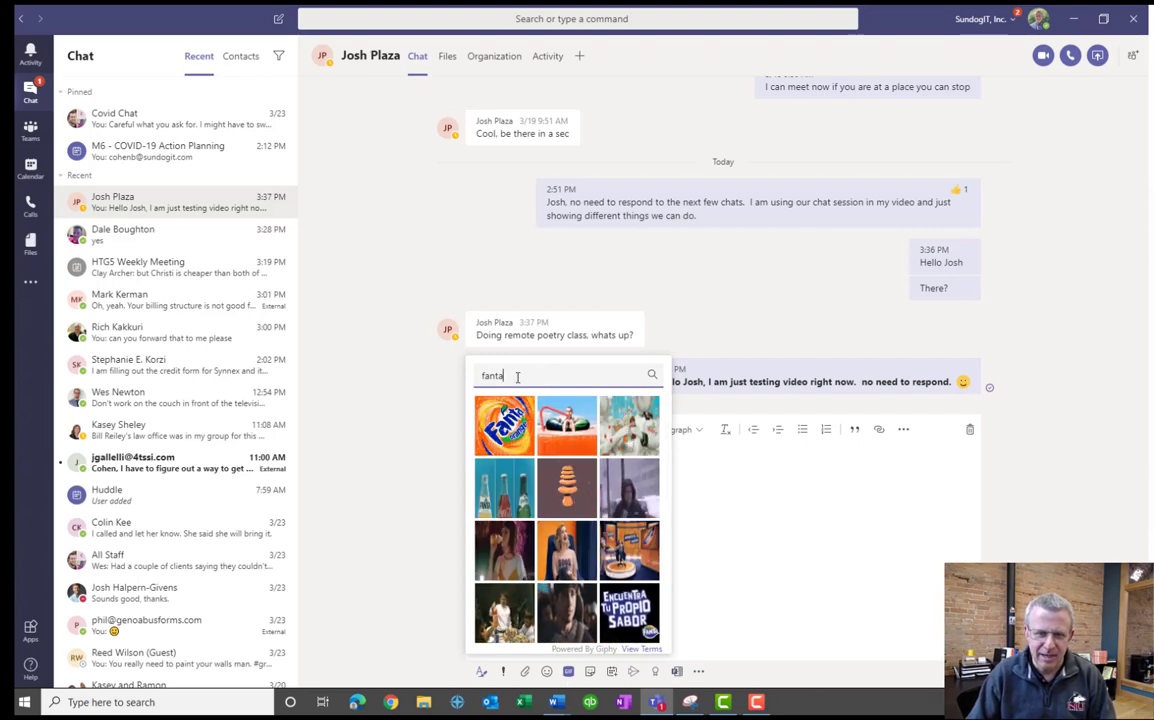
pyautogui.write('stic')
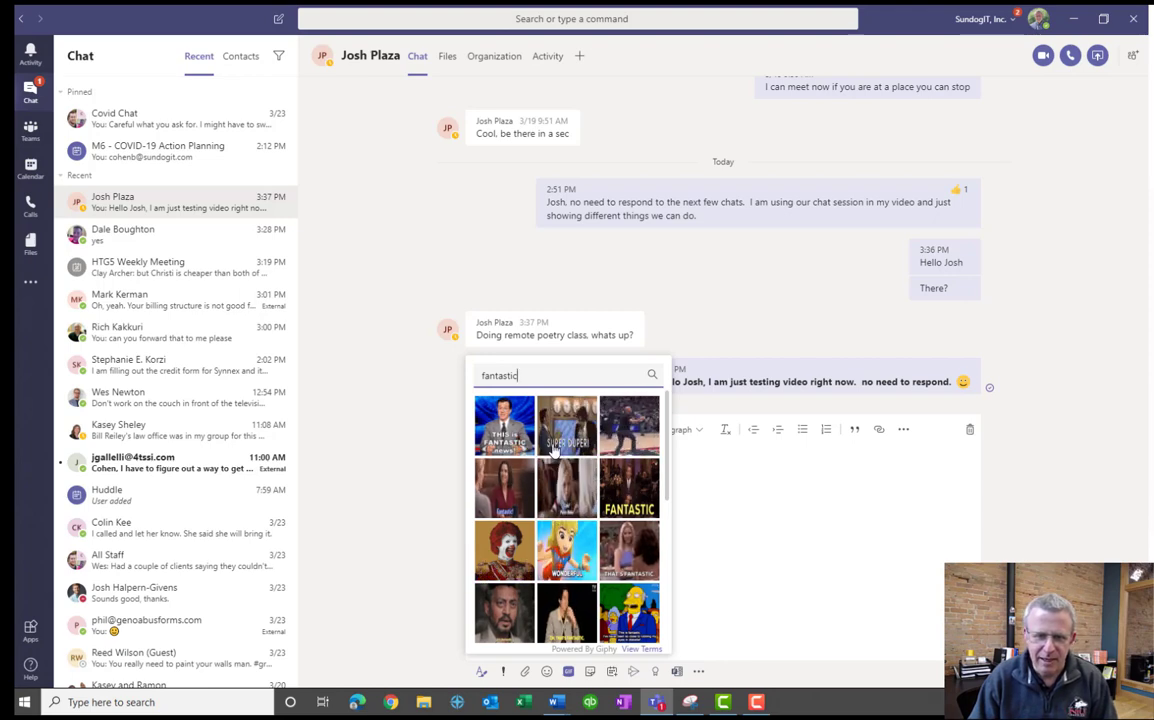
pyautogui.click(505, 488)
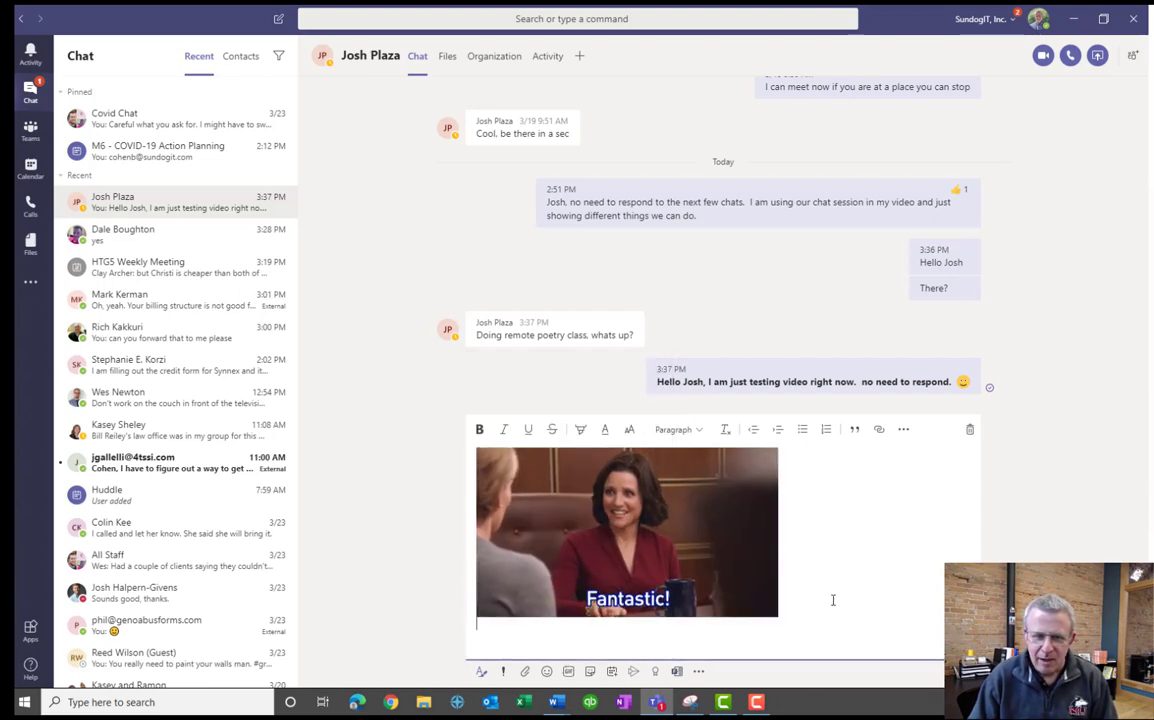
pyautogui.press('Return')
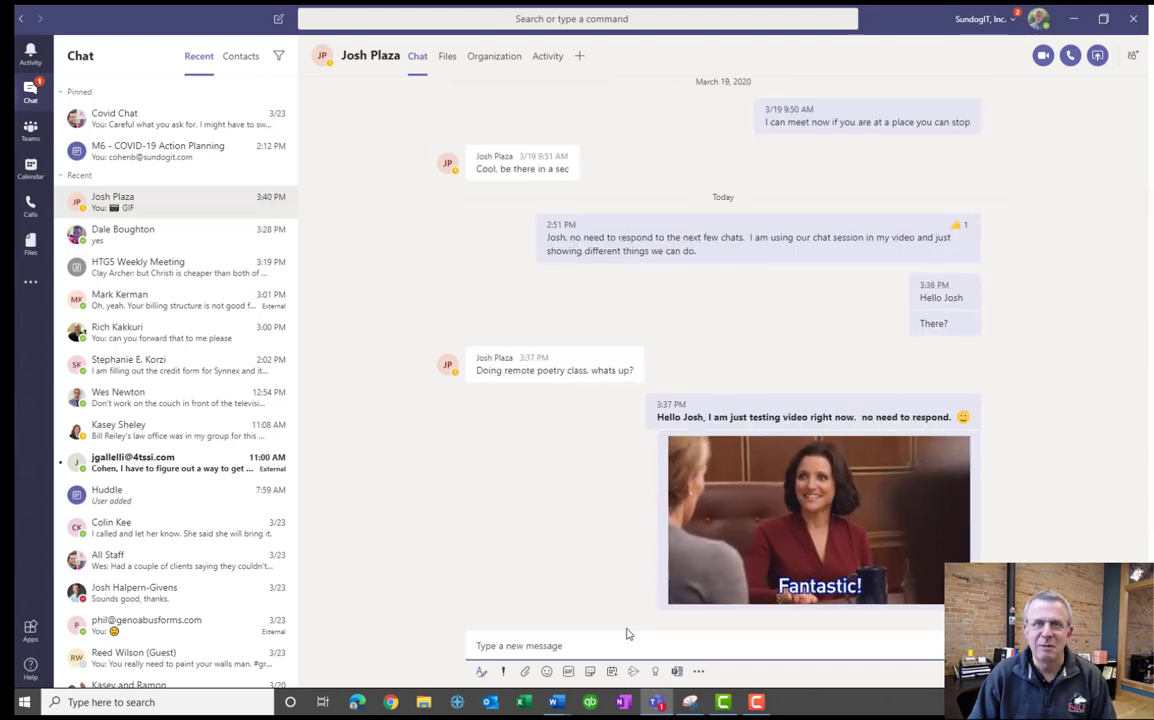
pyautogui.click(591, 672)
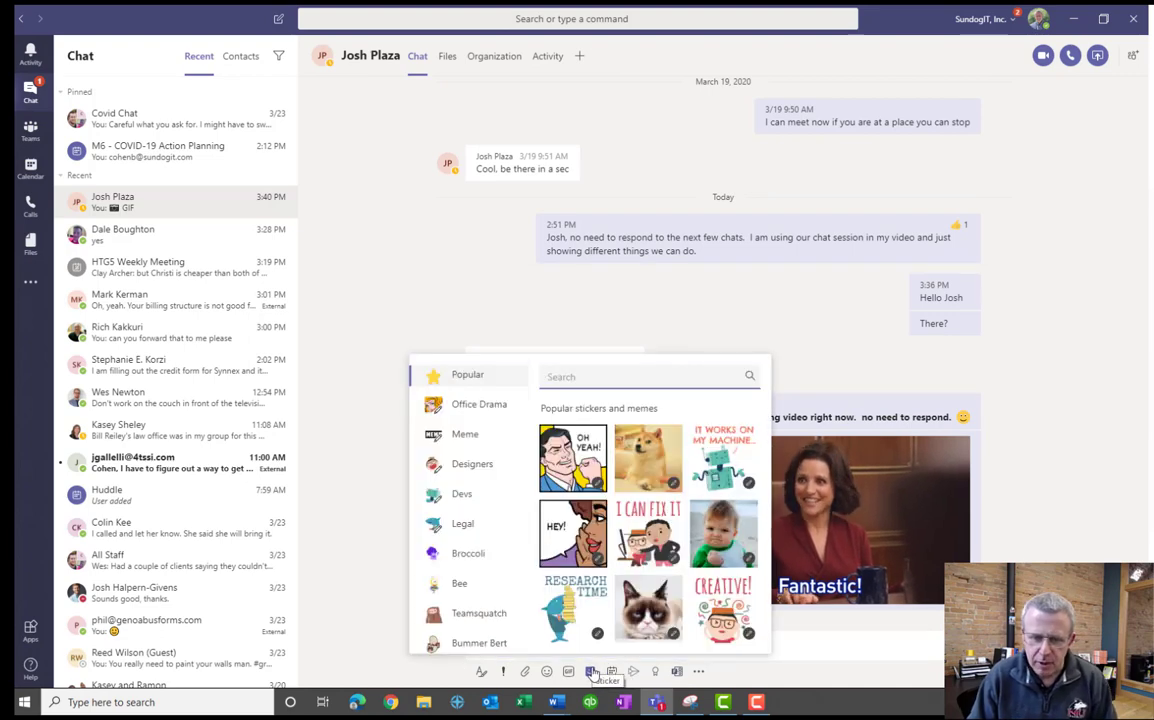
pyautogui.click(591, 672)
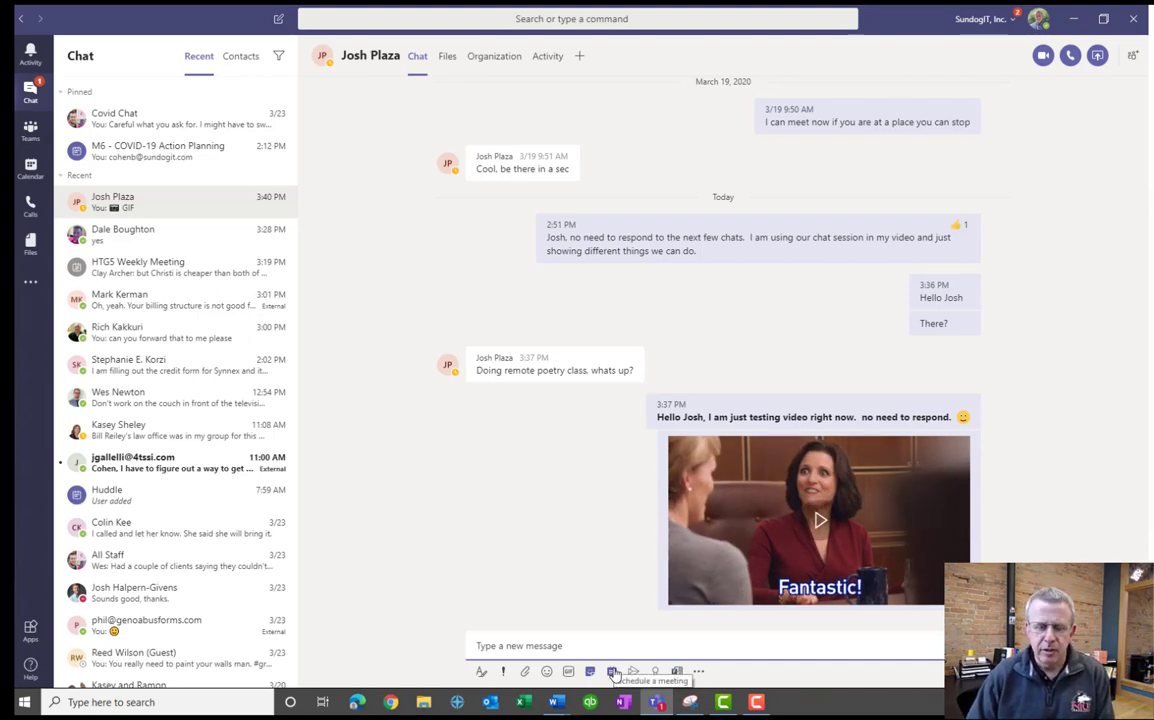
# Start a new meeting titled 'Test Meet' and keep it as not repeating.
pyautogui.click(612, 672)
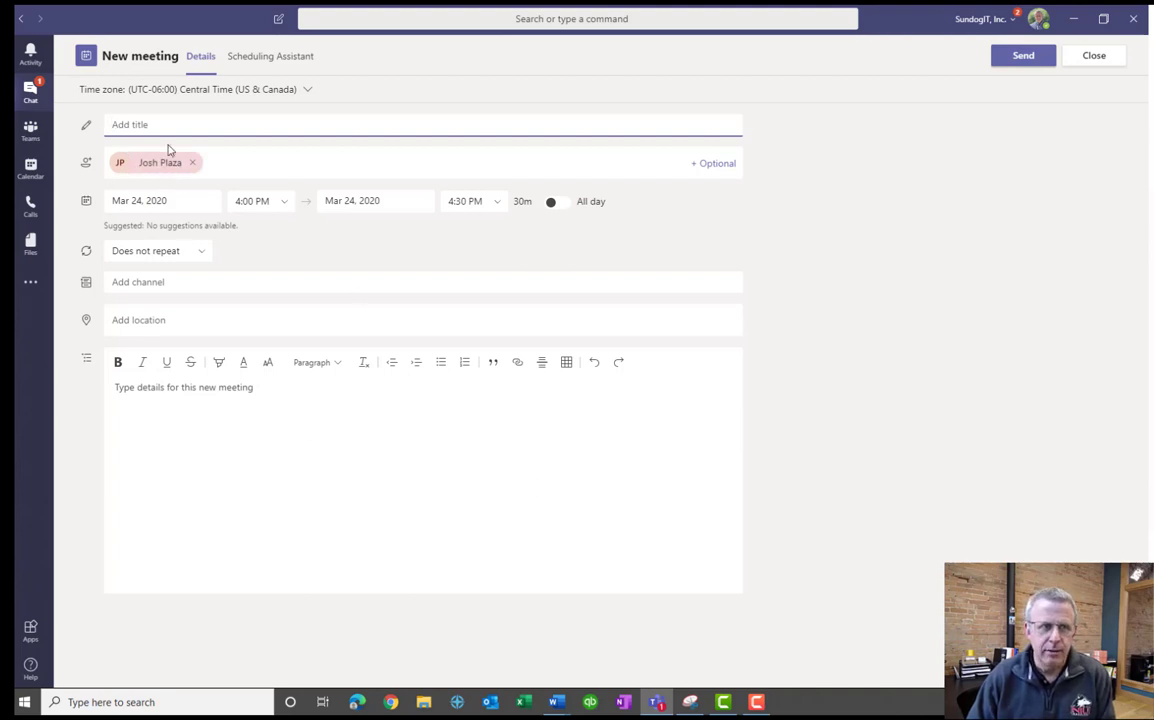
pyautogui.write('Test Meeting')
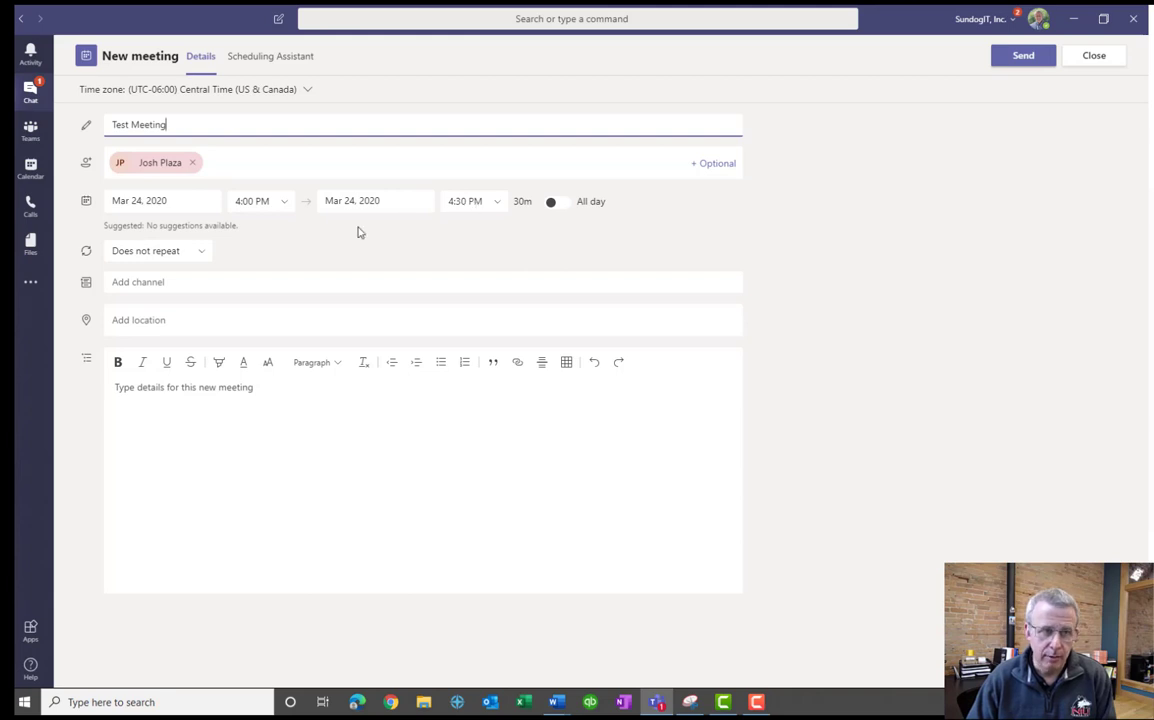
pyautogui.click(199, 254)
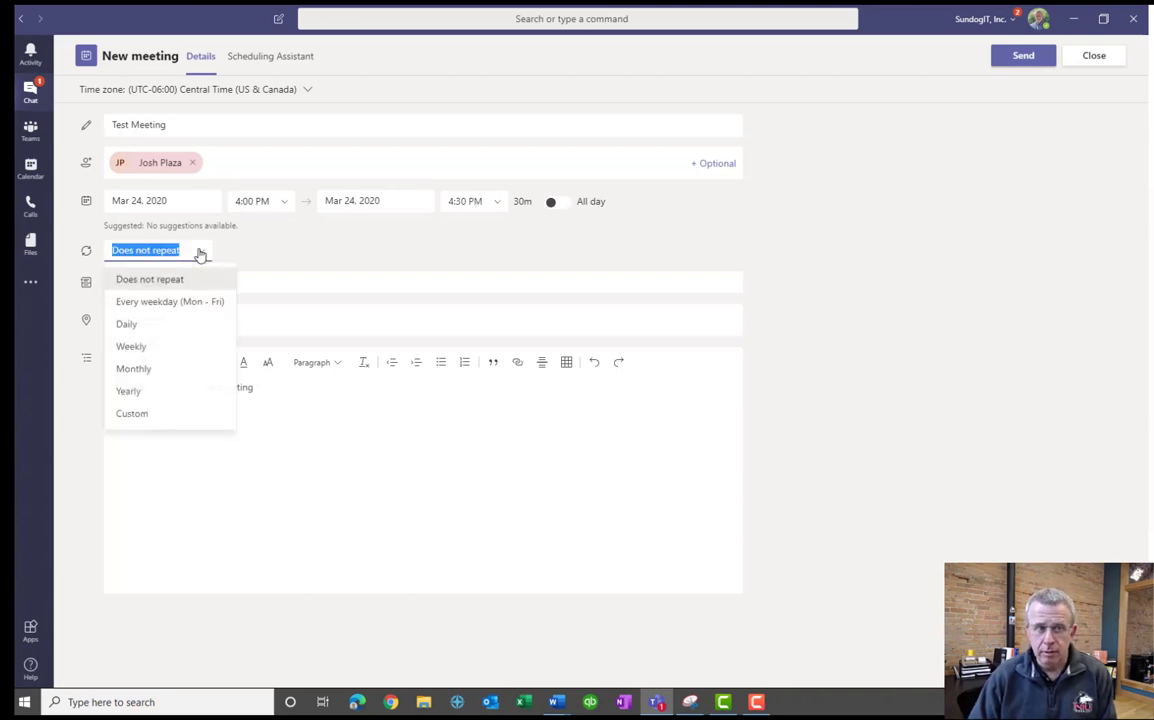
pyautogui.click(160, 251)
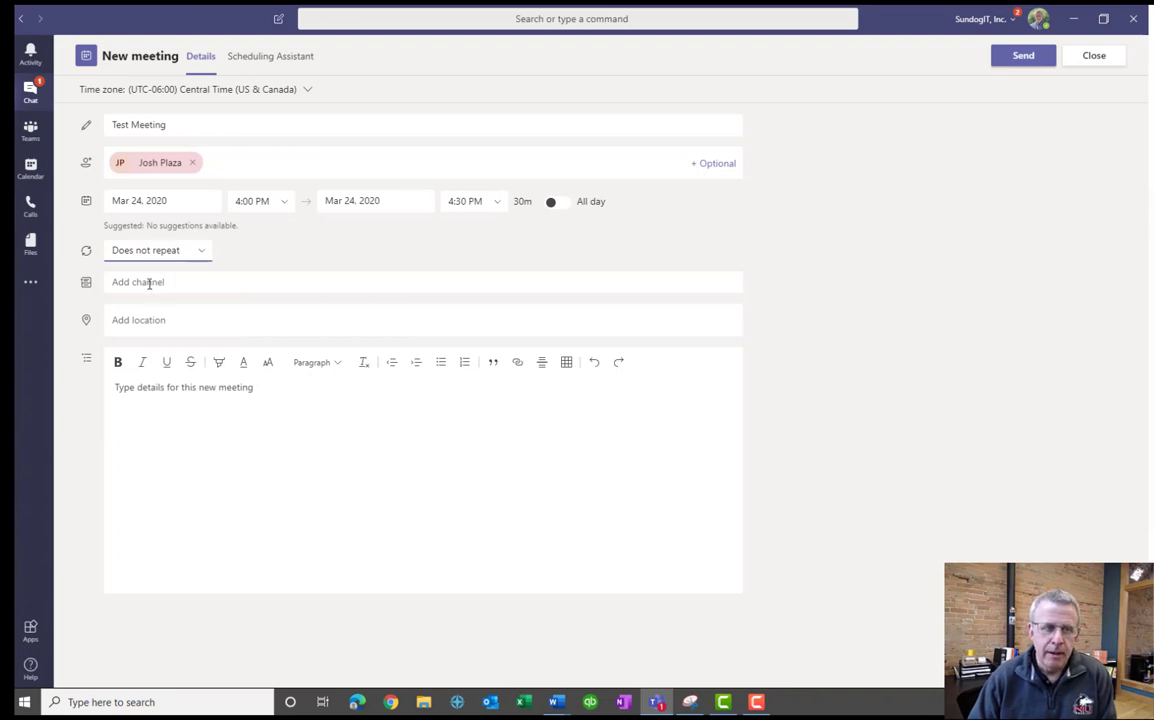
# Browse the Leadership Team channels without choosing one, then close and discard the draft.
pyautogui.click(148, 283)
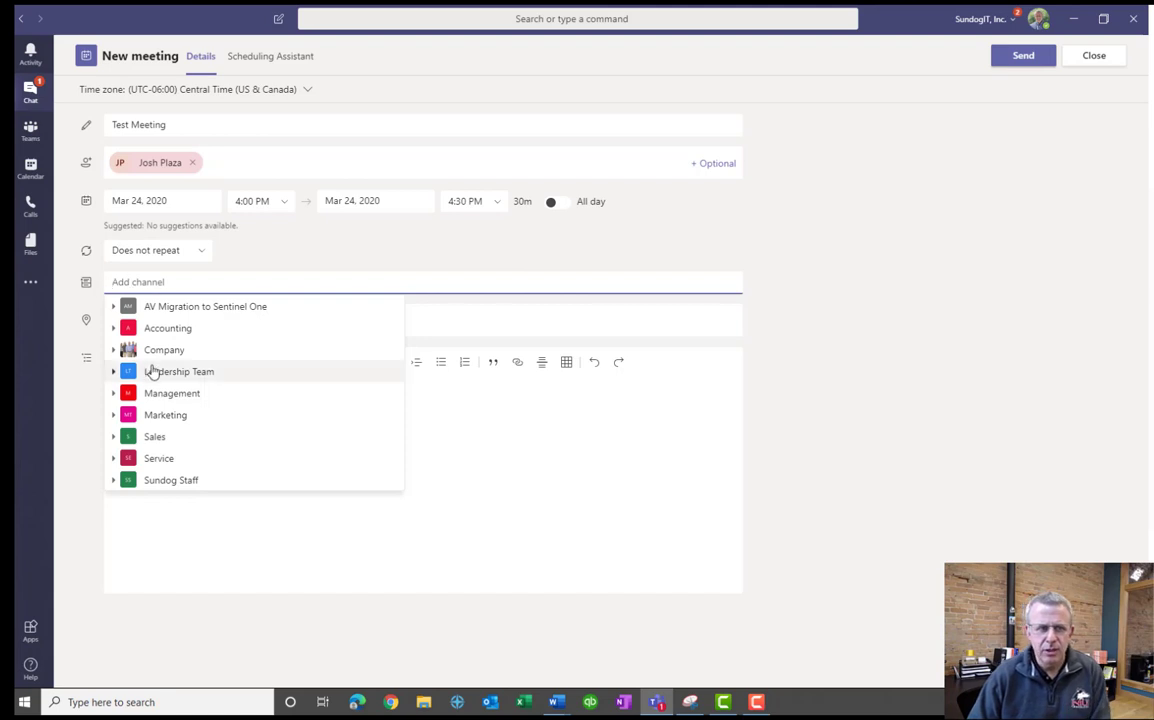
pyautogui.click(114, 372)
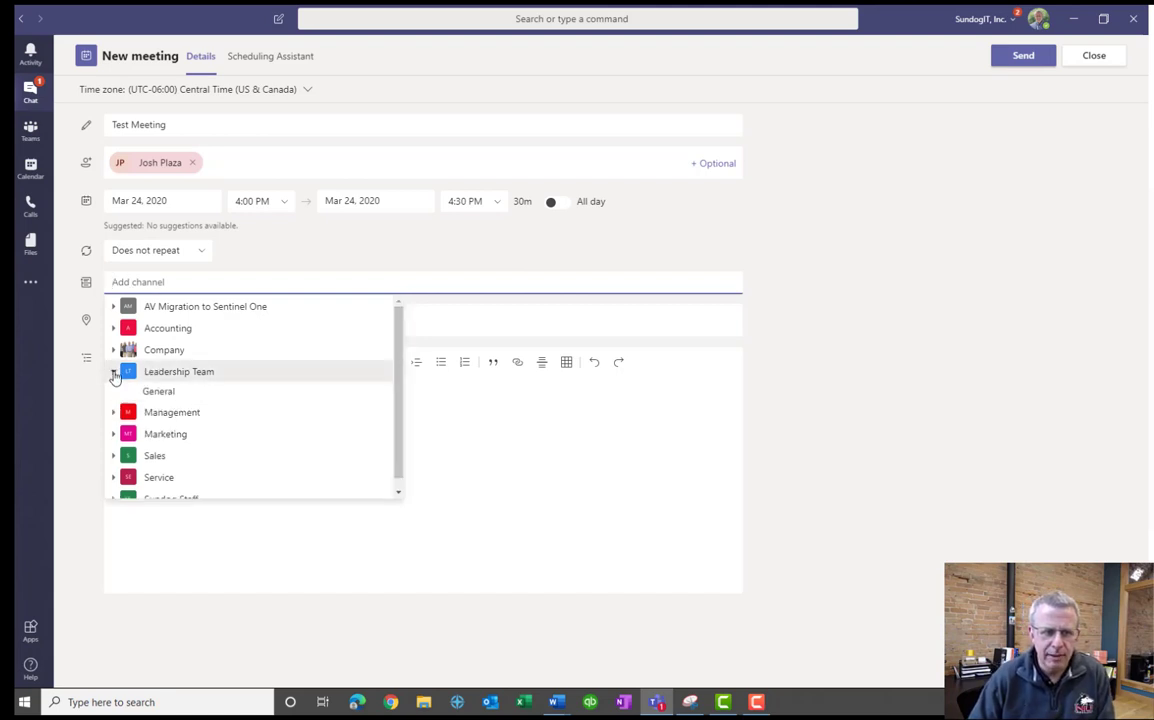
pyautogui.click(270, 247)
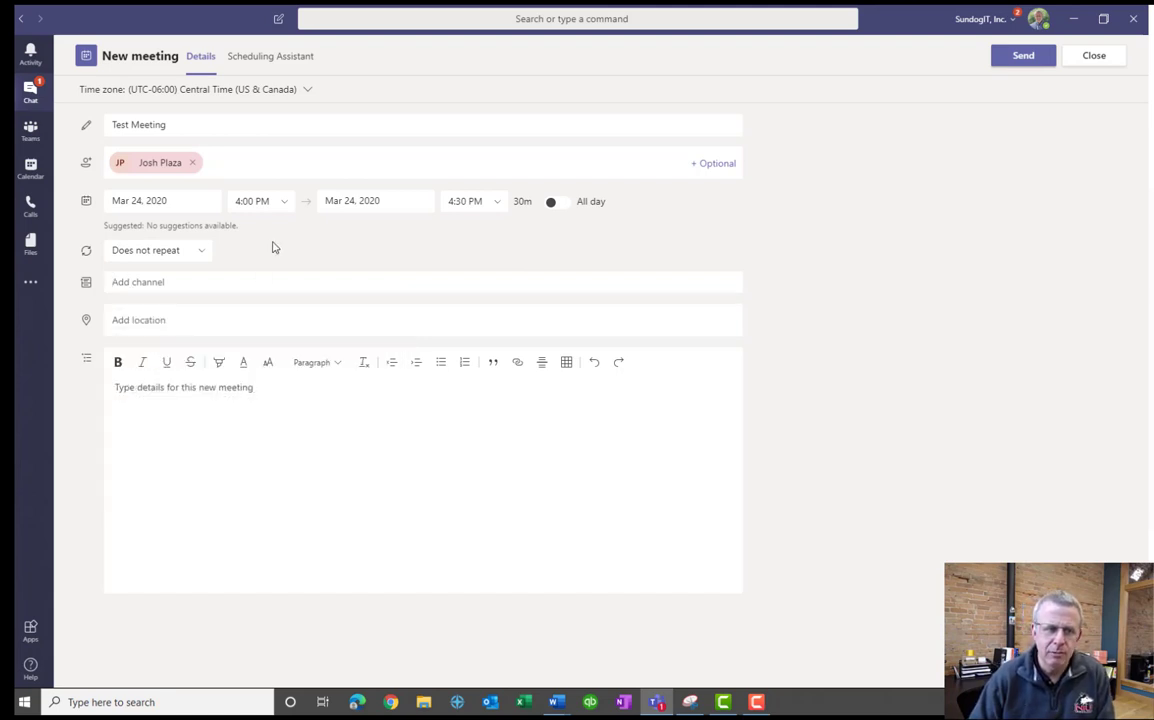
pyautogui.click(169, 322)
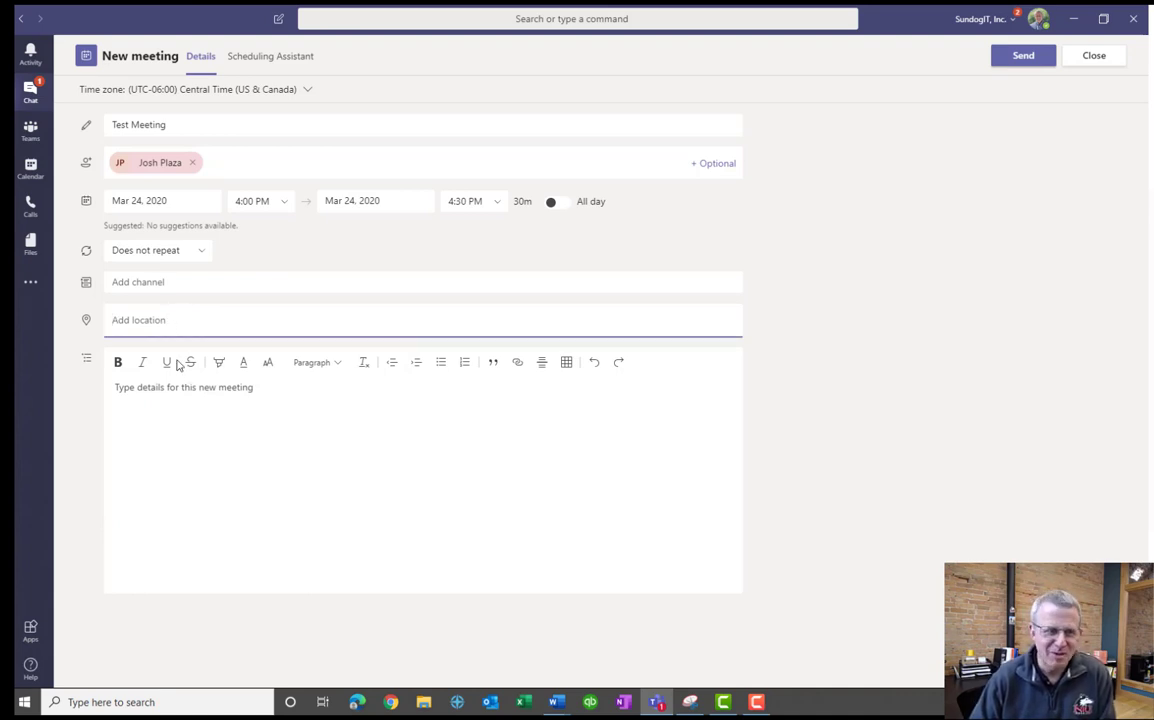
pyautogui.click(203, 399)
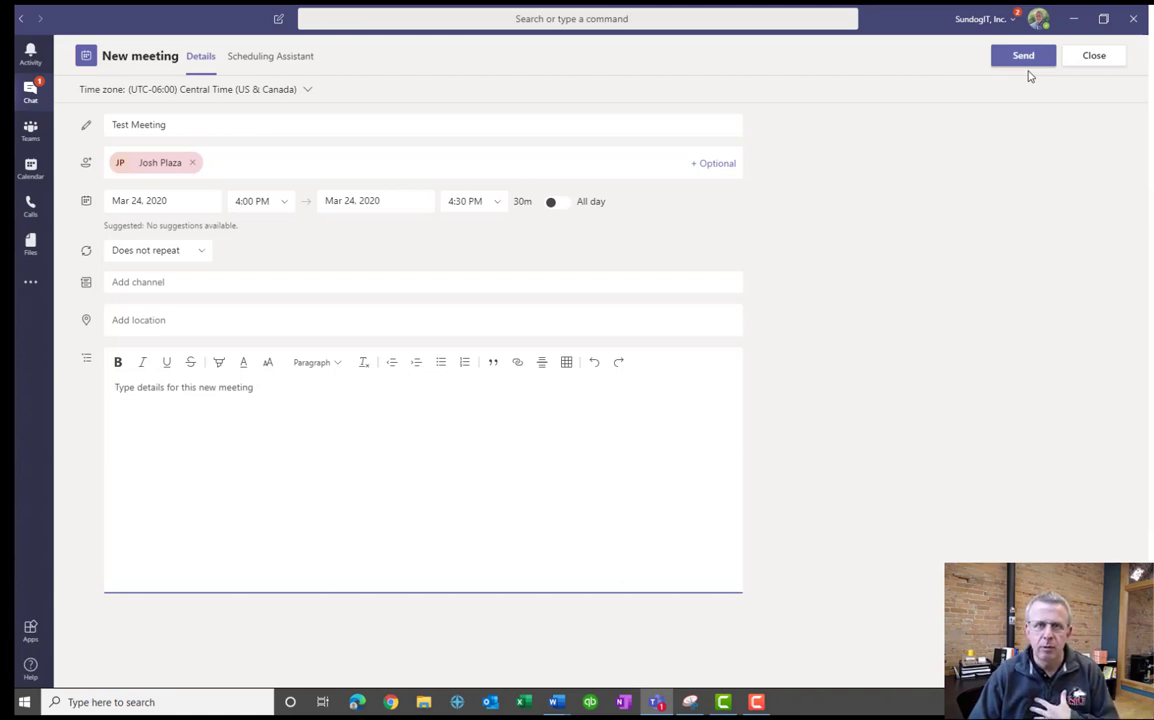
pyautogui.click(1099, 59)
pyautogui.click(545, 370)
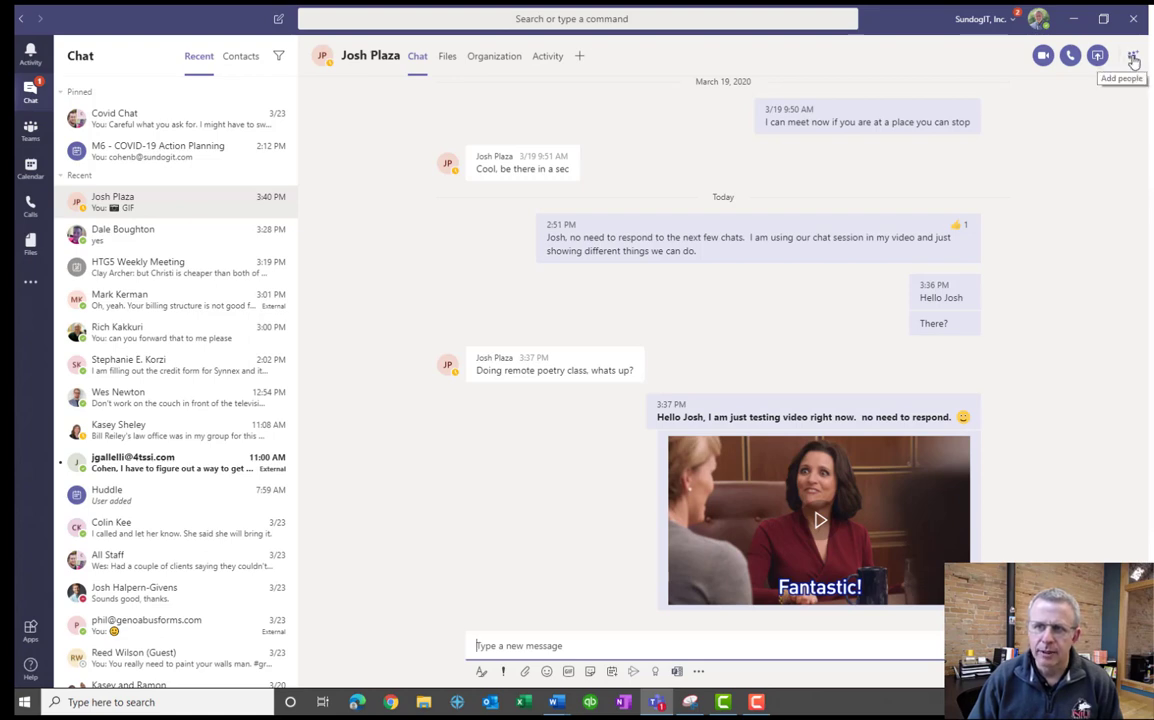
# Add the account manager from the name suggestions to create a three-person group chat.
pyautogui.click(1133, 58)
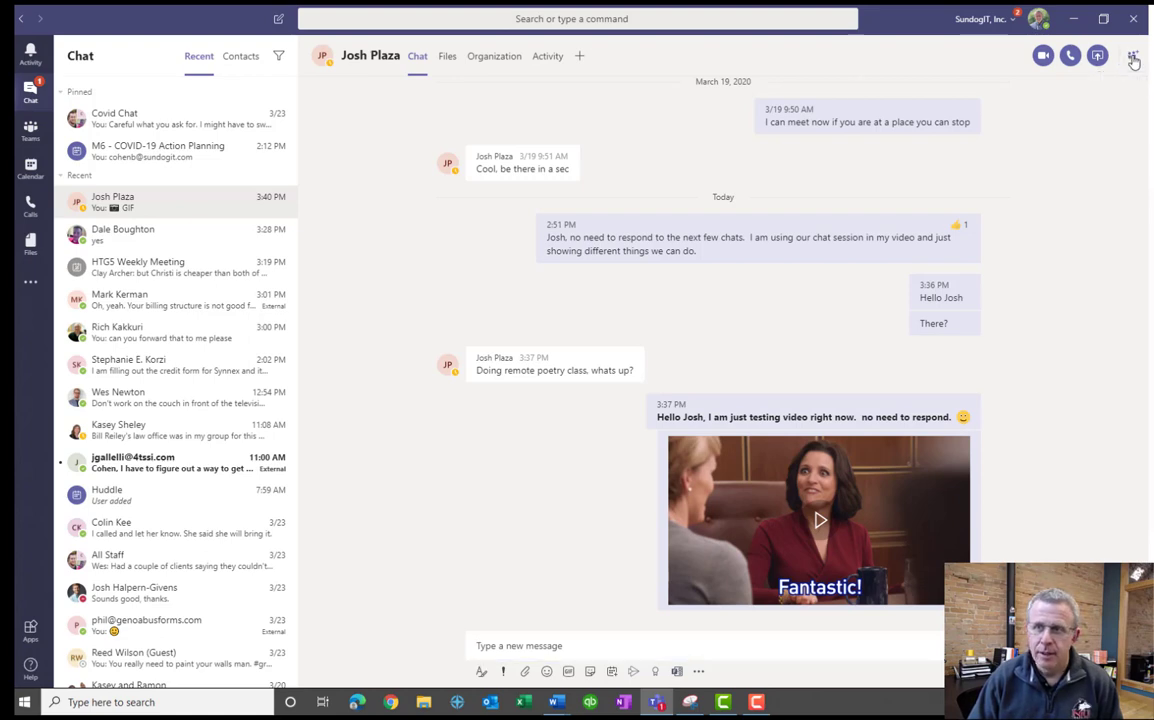
pyautogui.write('rich')
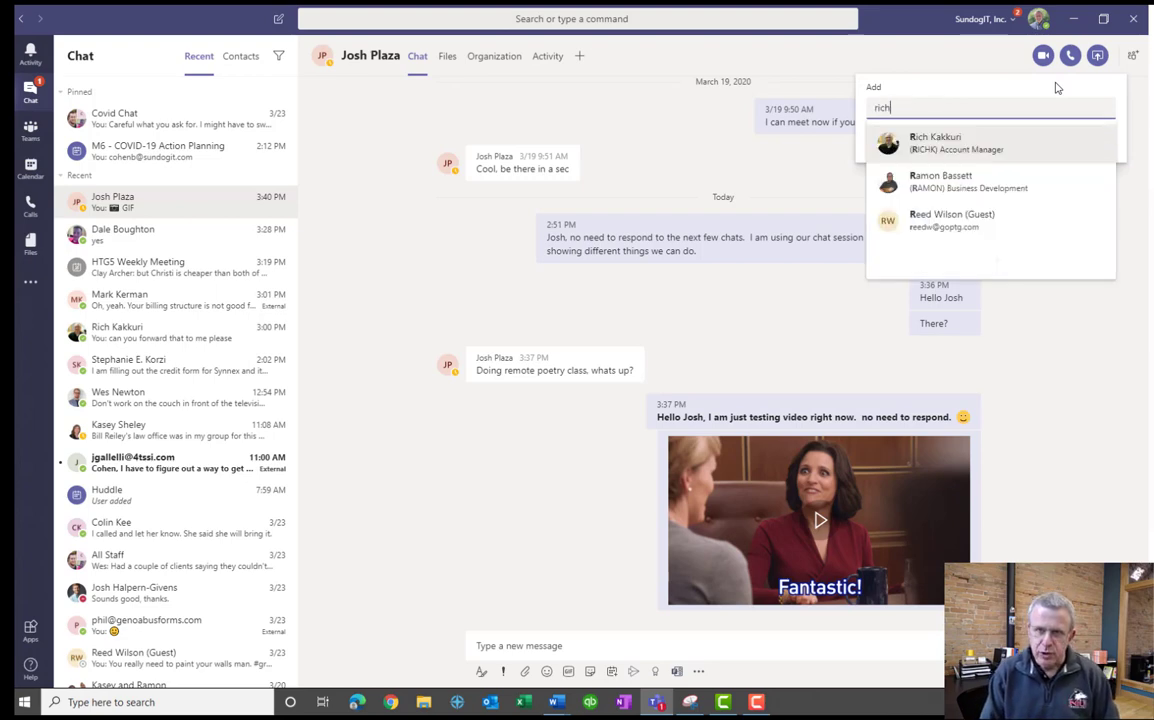
pyautogui.click(995, 143)
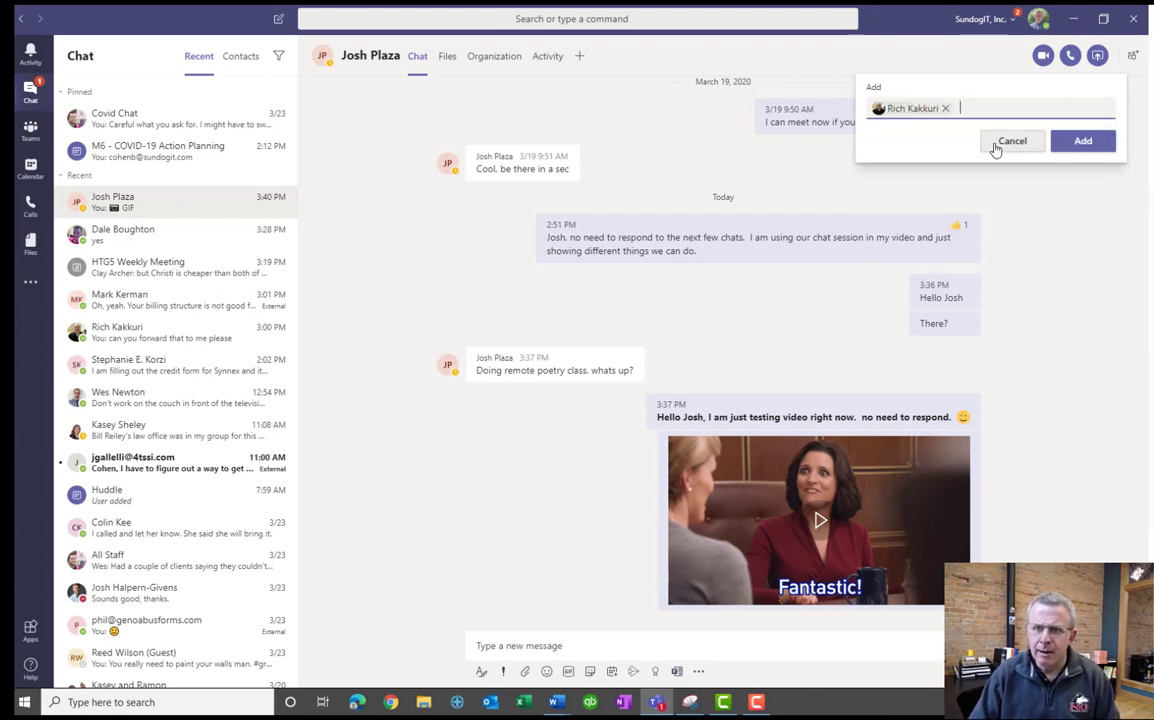
pyautogui.click(1084, 142)
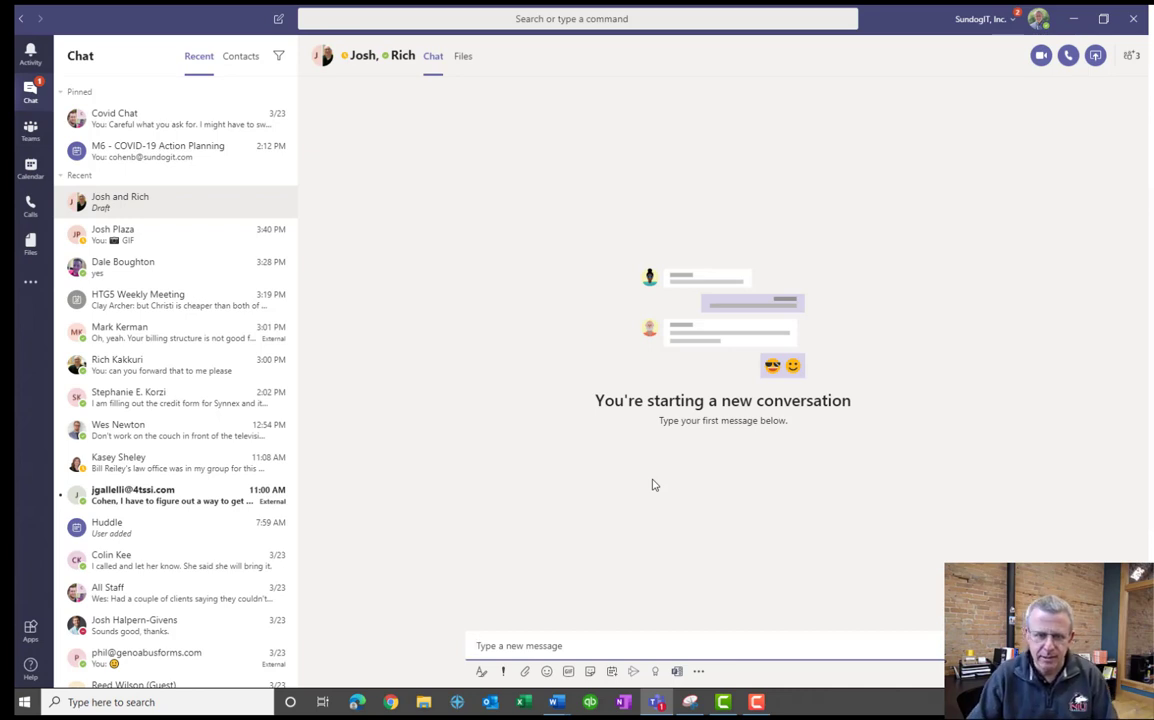
# Send 'Hello all' as the first message in the new group chat.
pyautogui.write('Hello all')
pyautogui.press('Return')
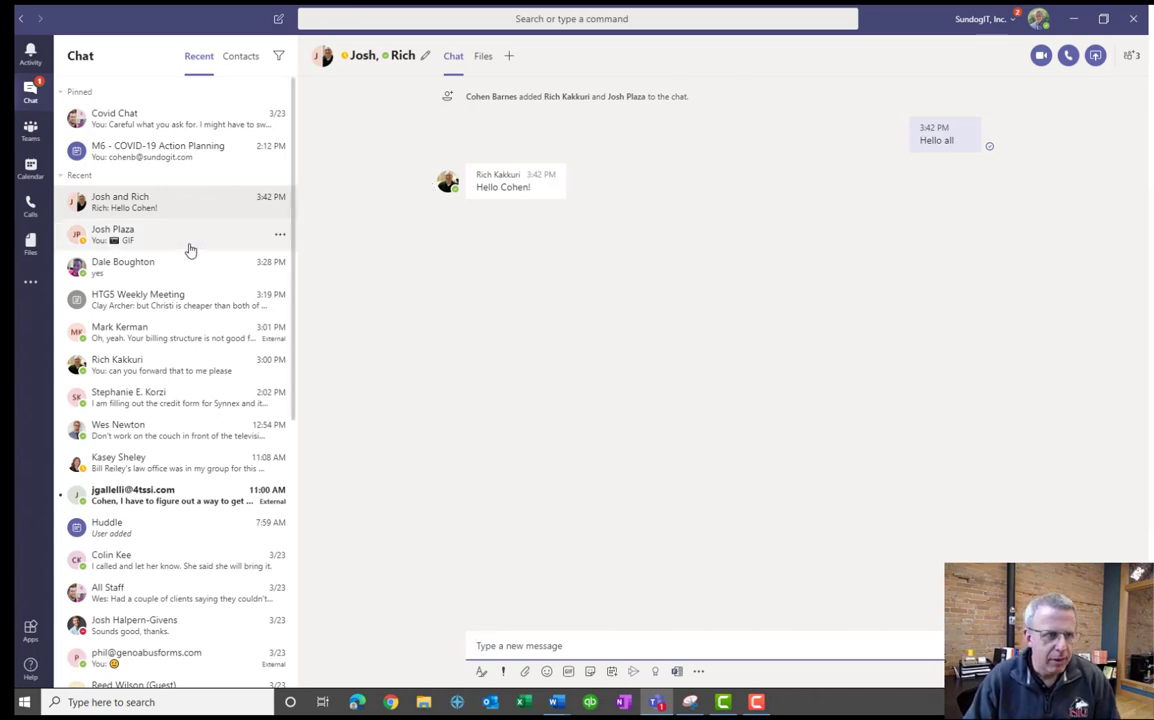
# Search for the account manager by name and open his one-to-one chat.
pyautogui.click(511, 18)
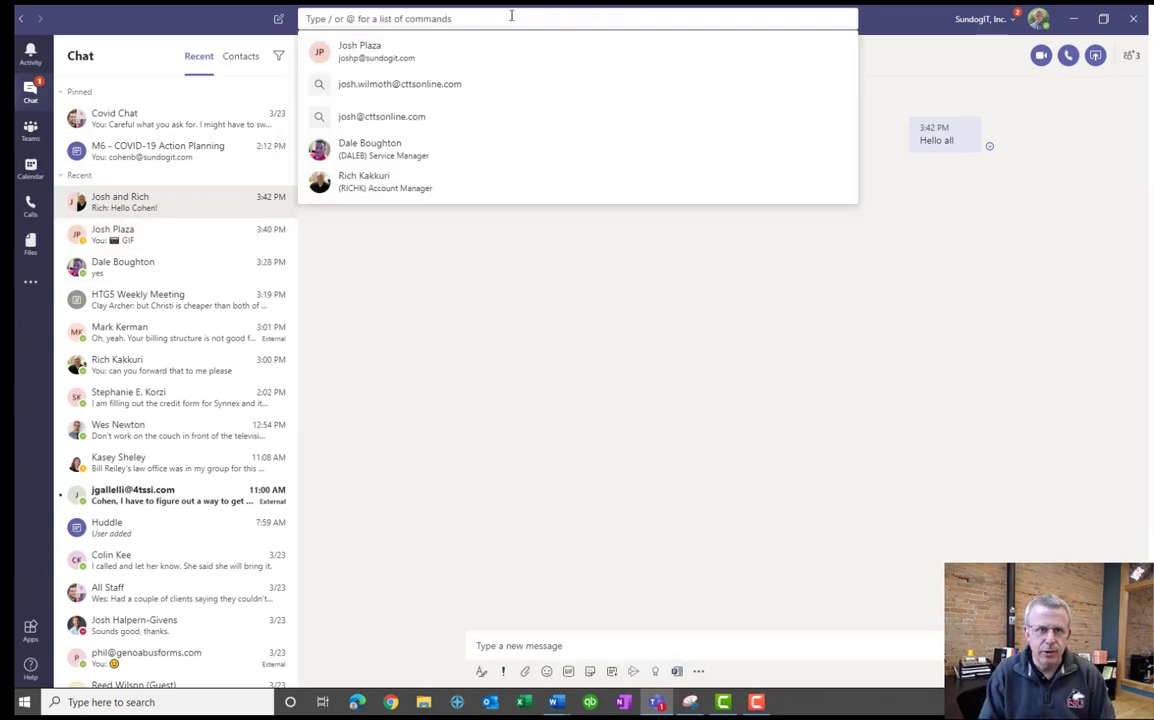
pyautogui.write('rich')
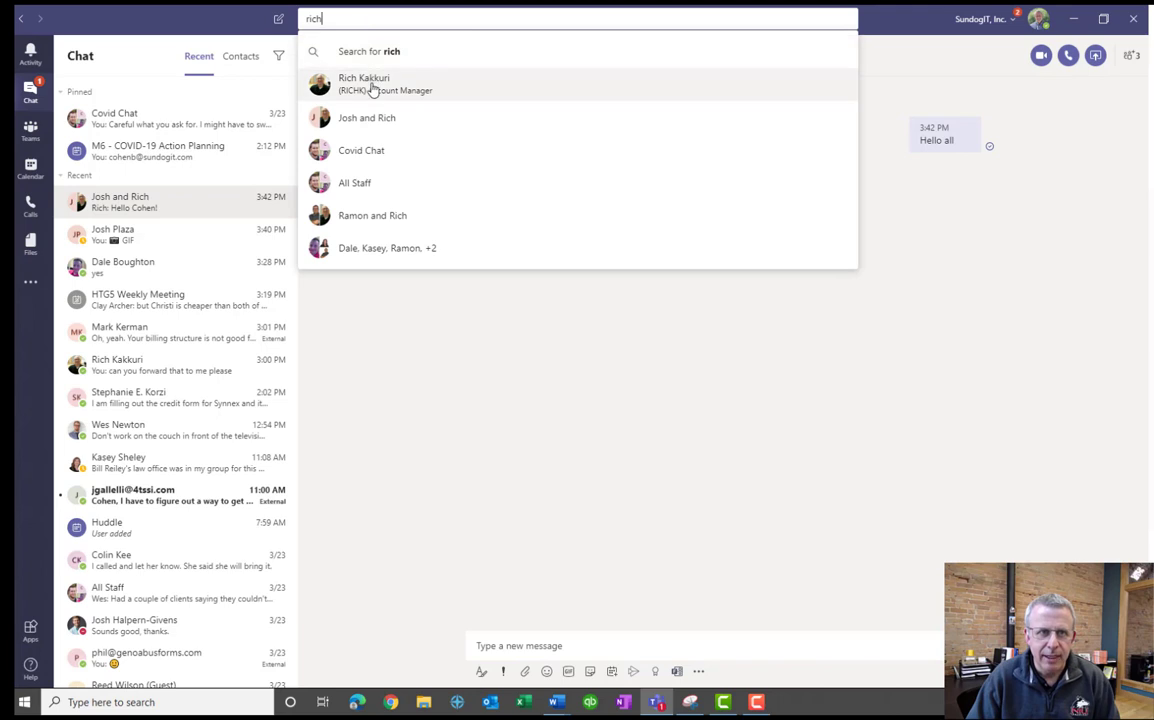
pyautogui.click(368, 86)
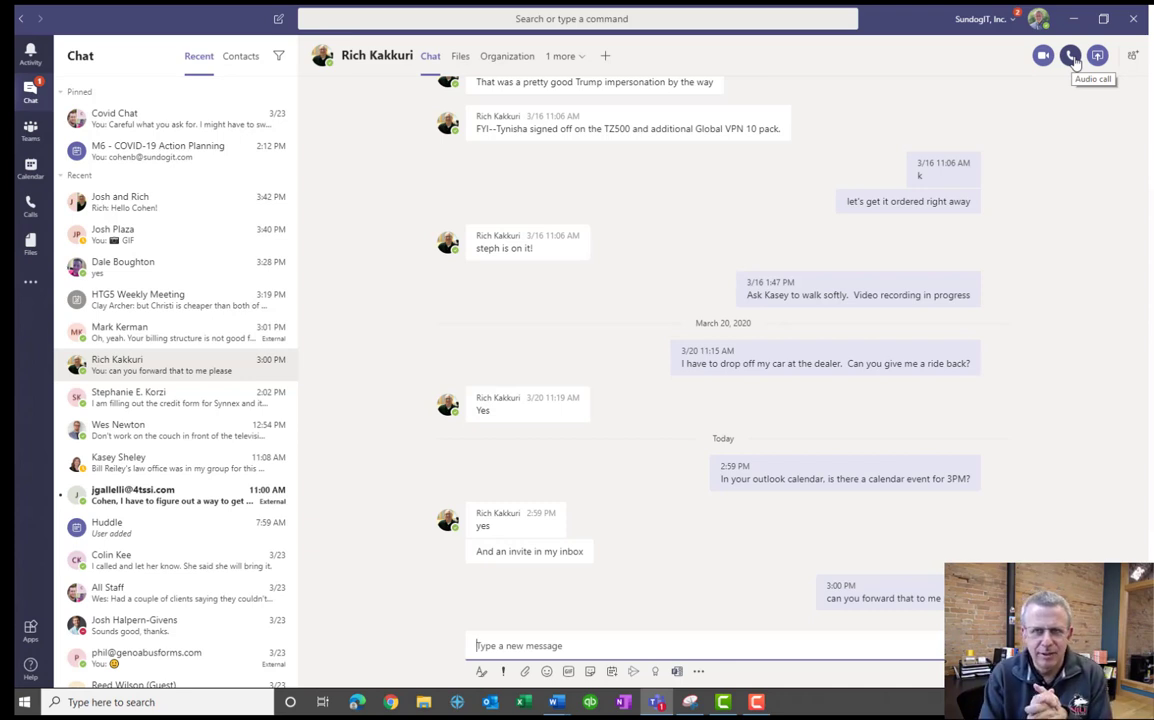
# Start an audio call to the account manager from his chat header.
pyautogui.click(1071, 57)
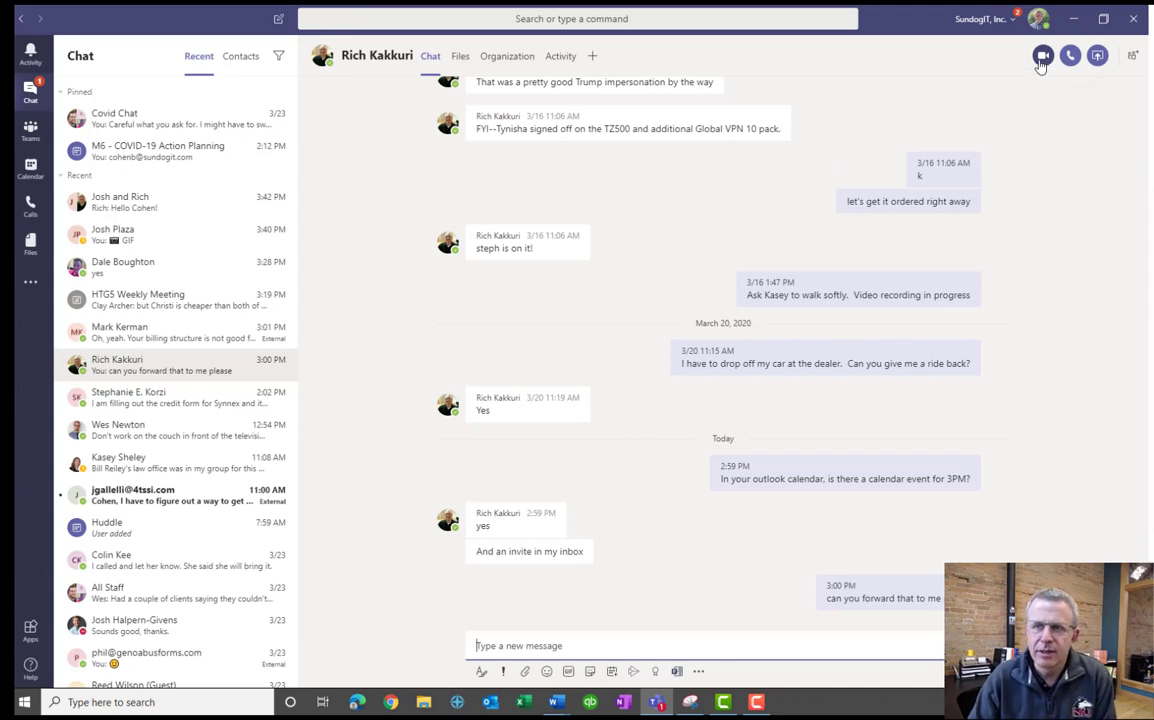
# Start a video call with the account manager from the chat.
pyautogui.click(1043, 56)
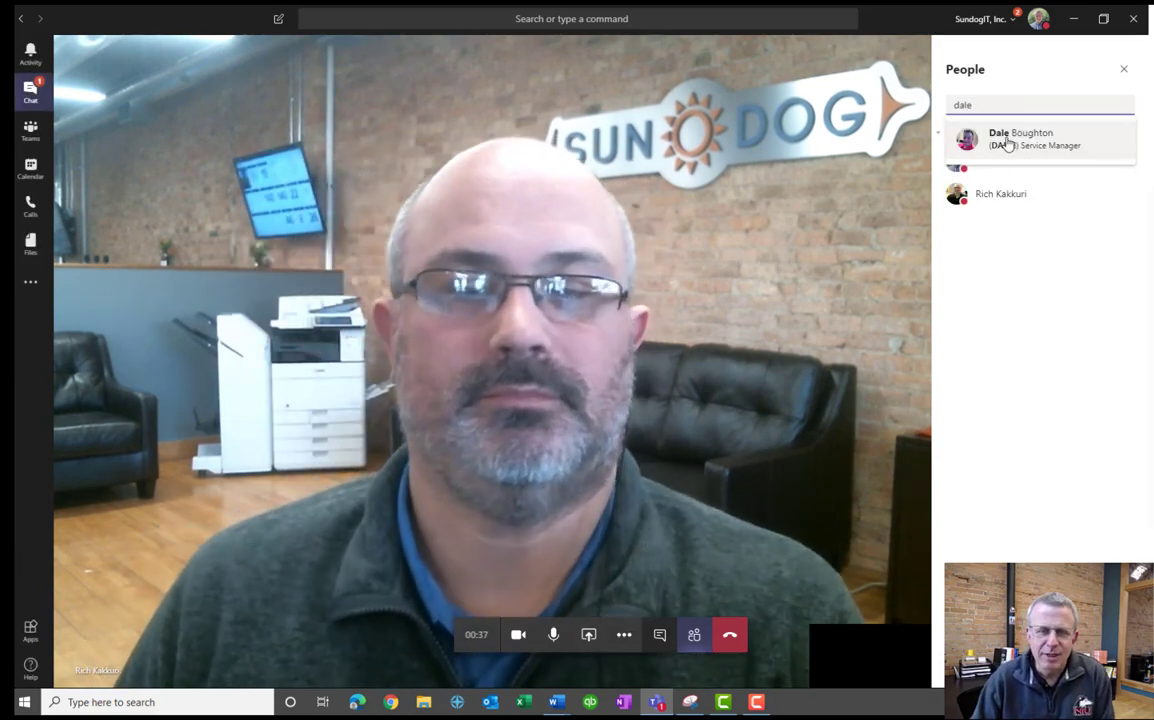
# Bring the suggested service manager into the video call.
pyautogui.click(1000, 141)
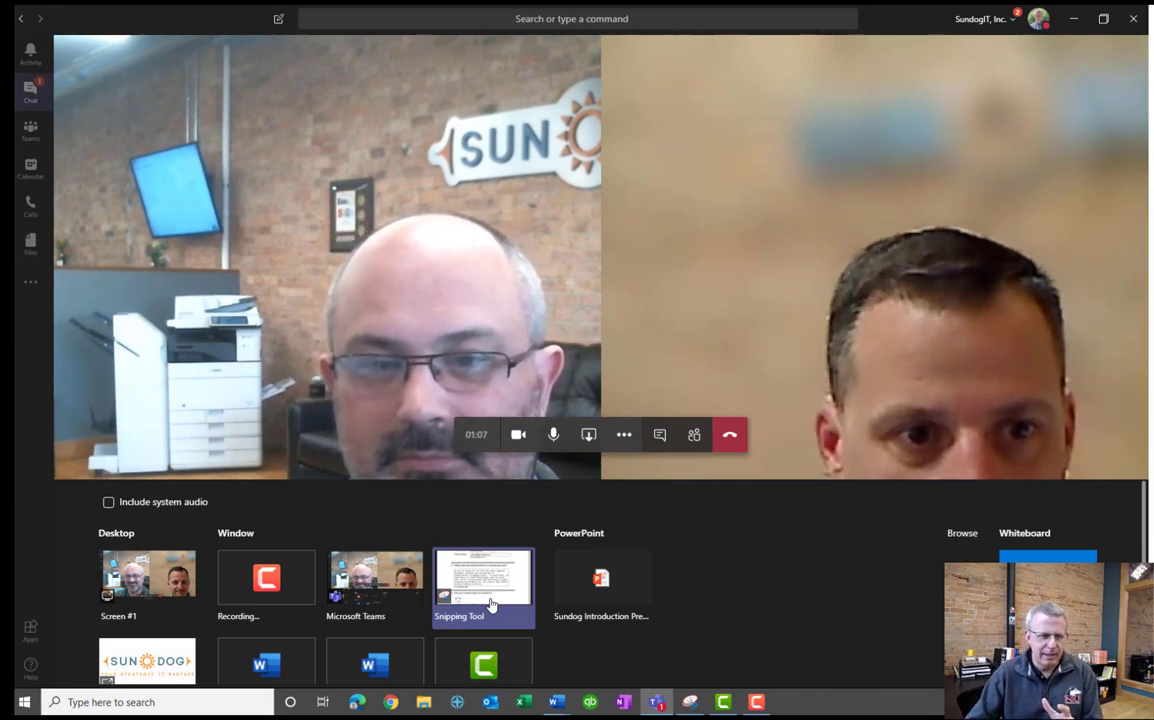
# Share the whole Screen #1 desktop with the call participants.
pyautogui.click(178, 592)
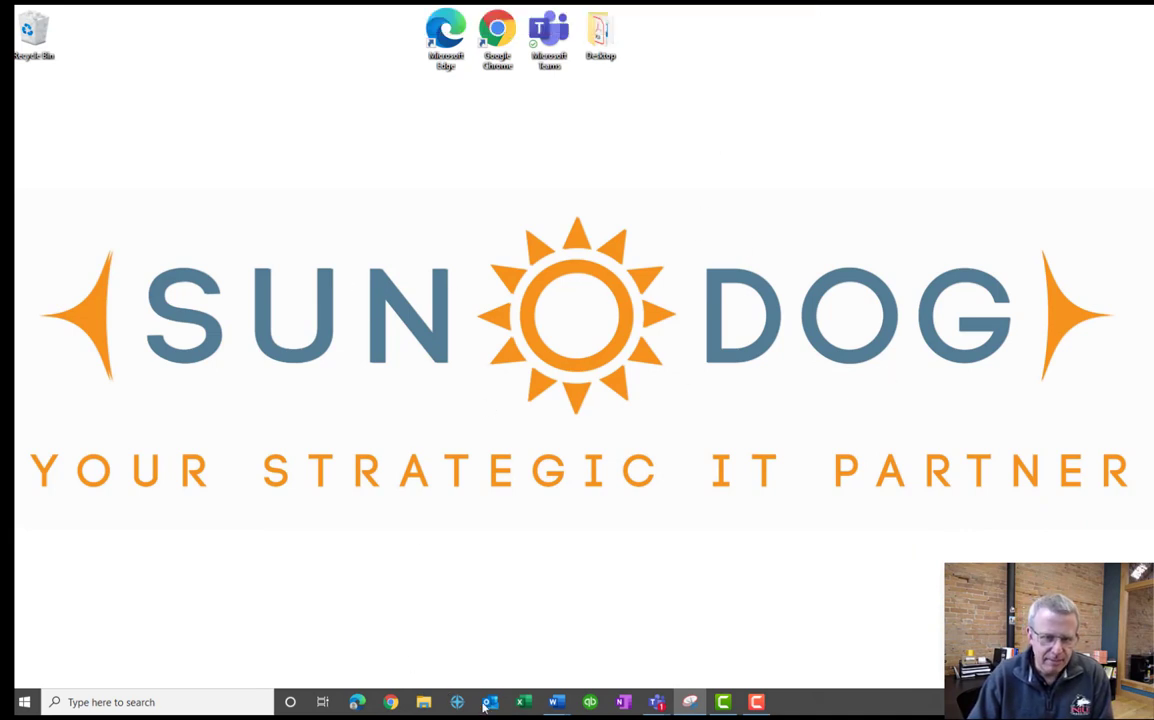
# Launch Excel from the taskbar and create a new blank workbook.
pyautogui.click(525, 703)
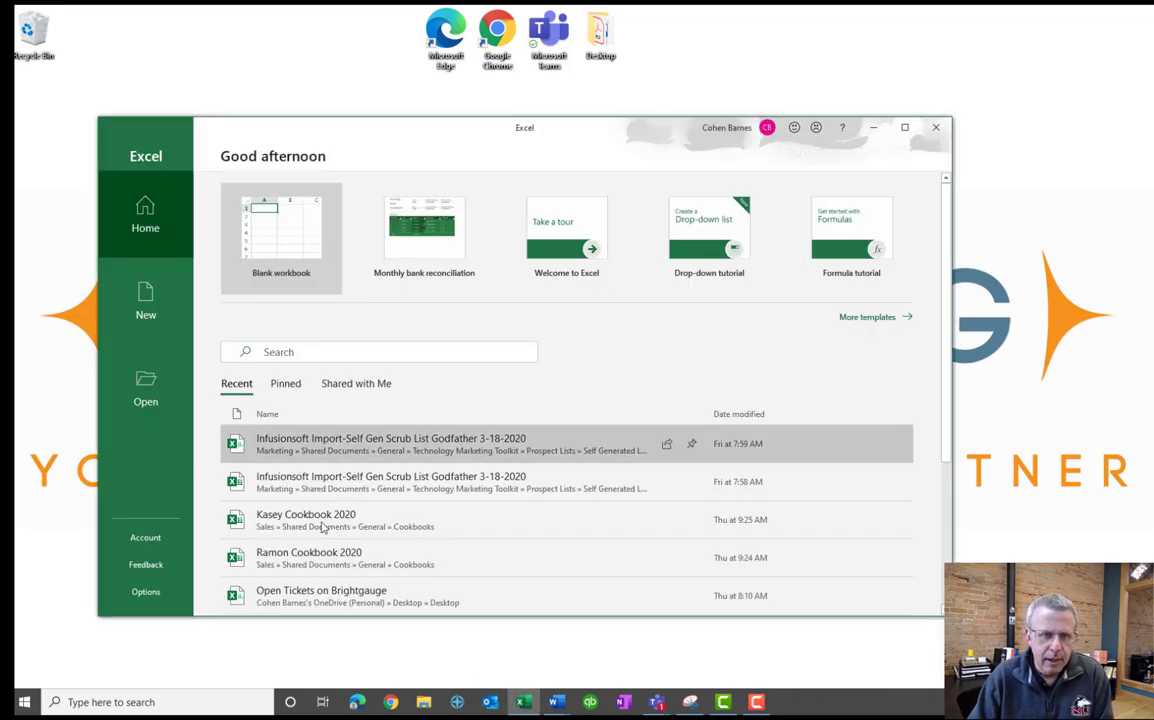
pyautogui.click(285, 240)
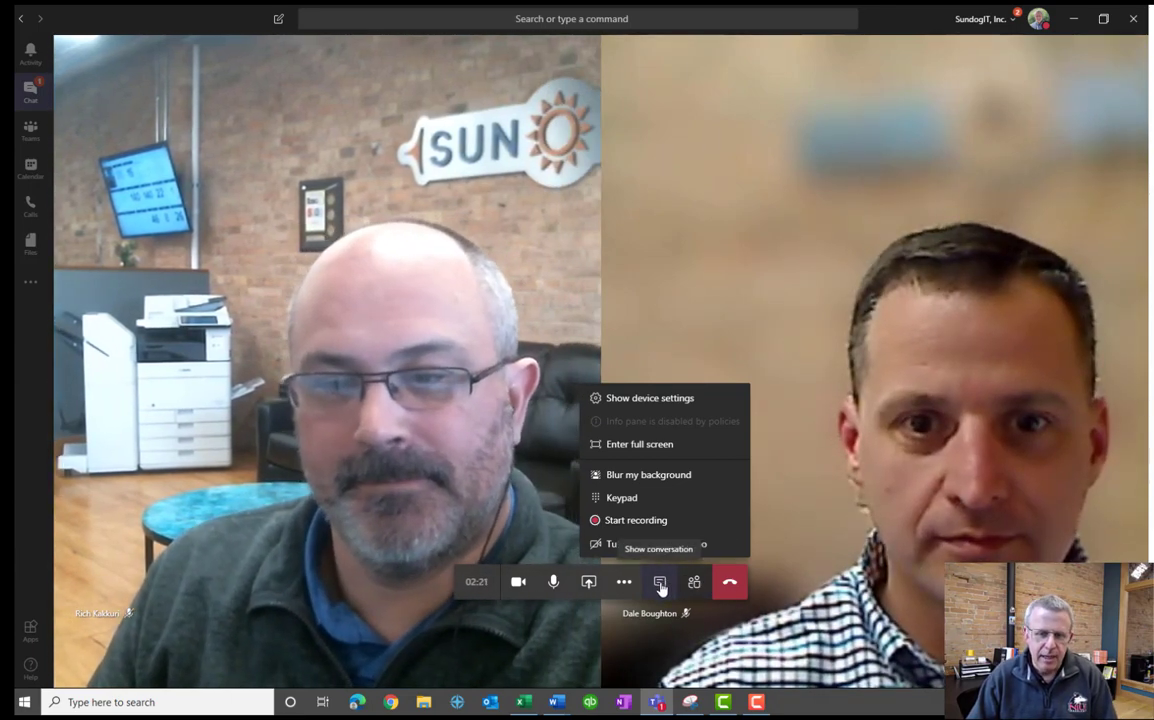
# Show the meeting chat pane and read the 'yes it is' reply.
pyautogui.click(660, 586)
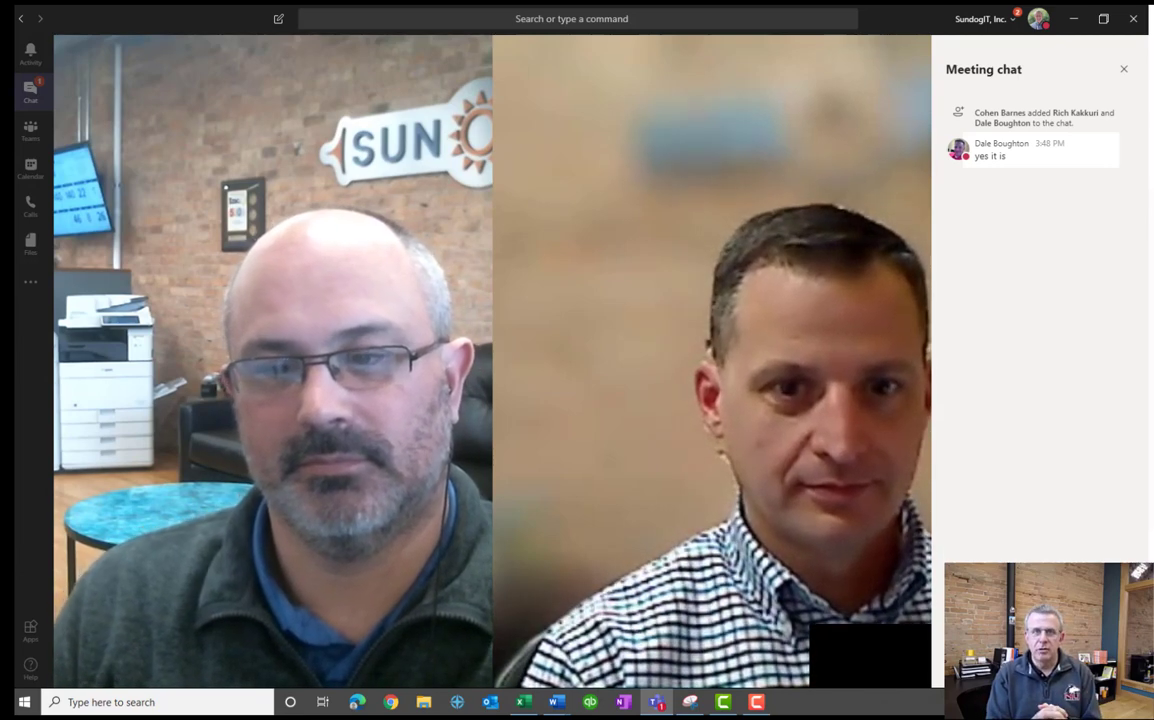
pyautogui.moveTo(1010, 188)
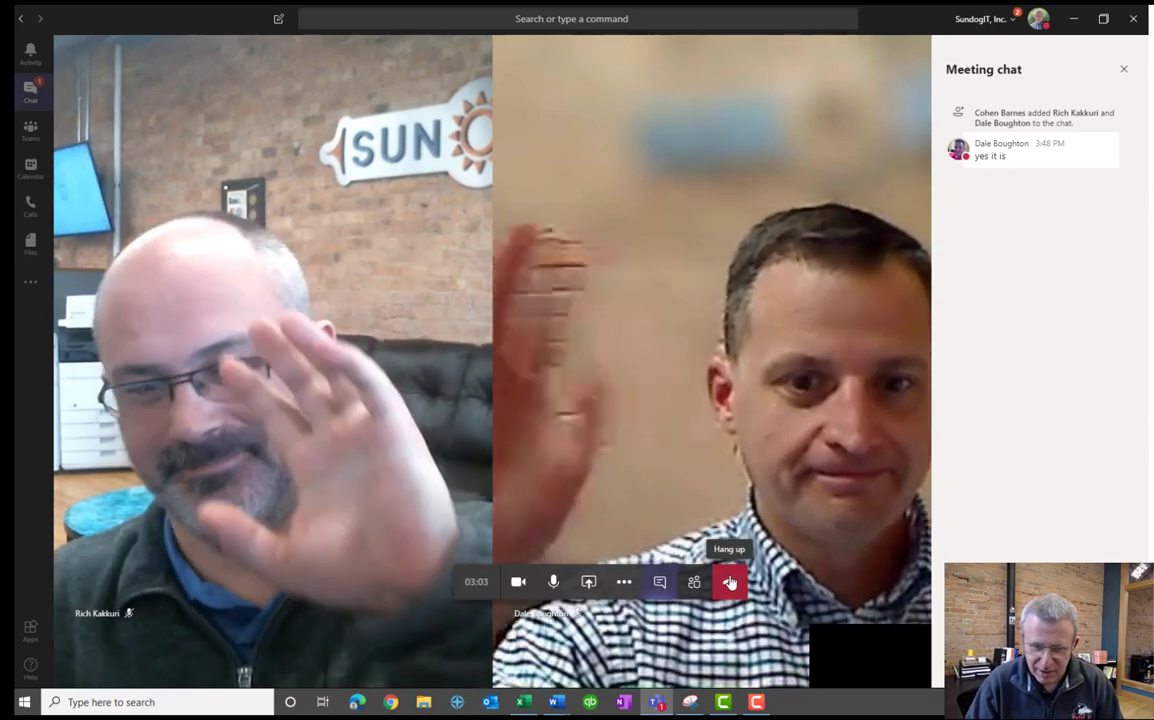
# Hang up the three-way video call, ending it after 3m 9s.
pyautogui.click(730, 583)
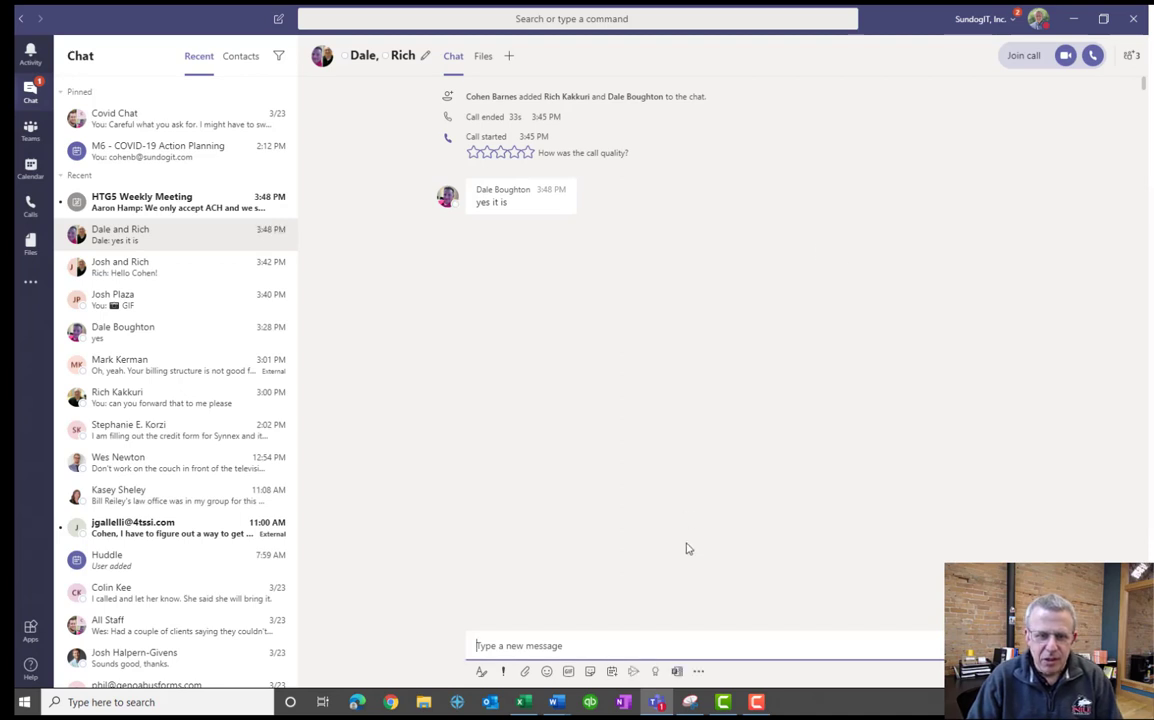